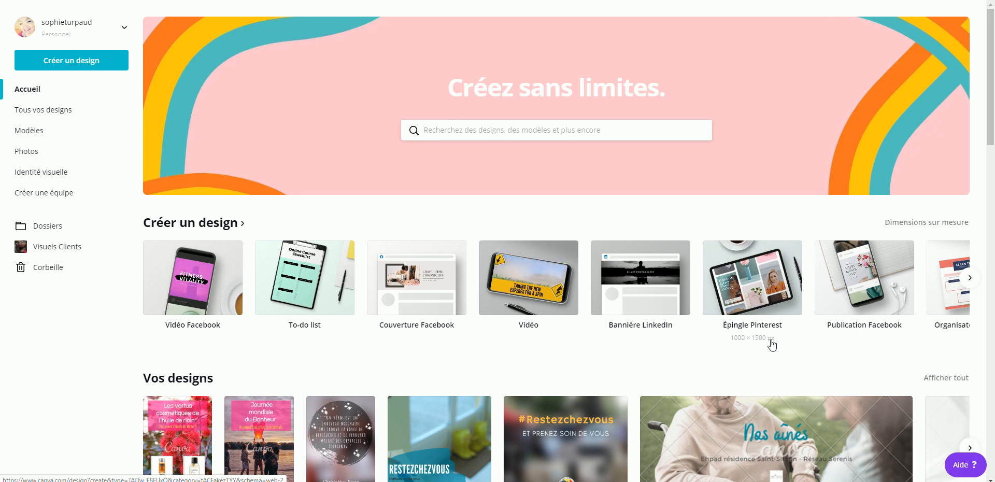
# Create a new 1000 × 1500 px Pinterest pin design and show all templates for Pinterest video pins.
pyautogui.click(767, 288)
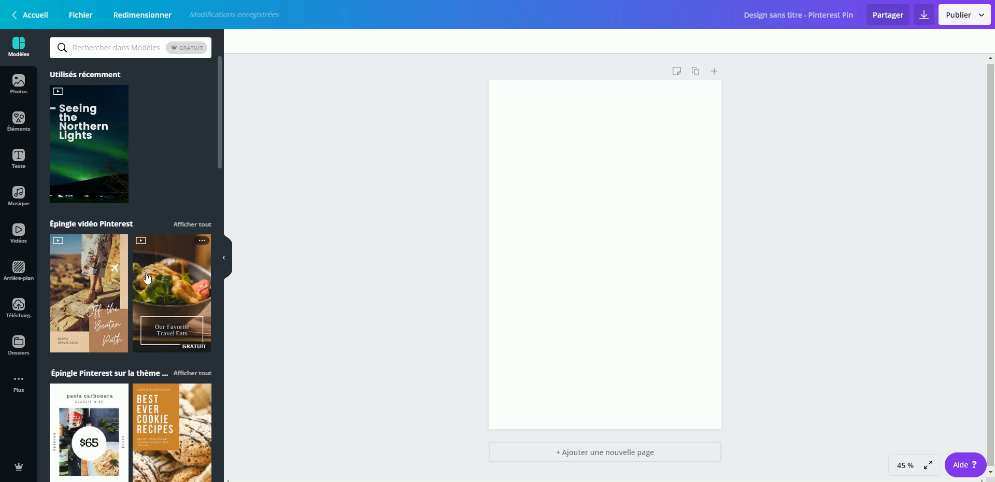
pyautogui.click(187, 226)
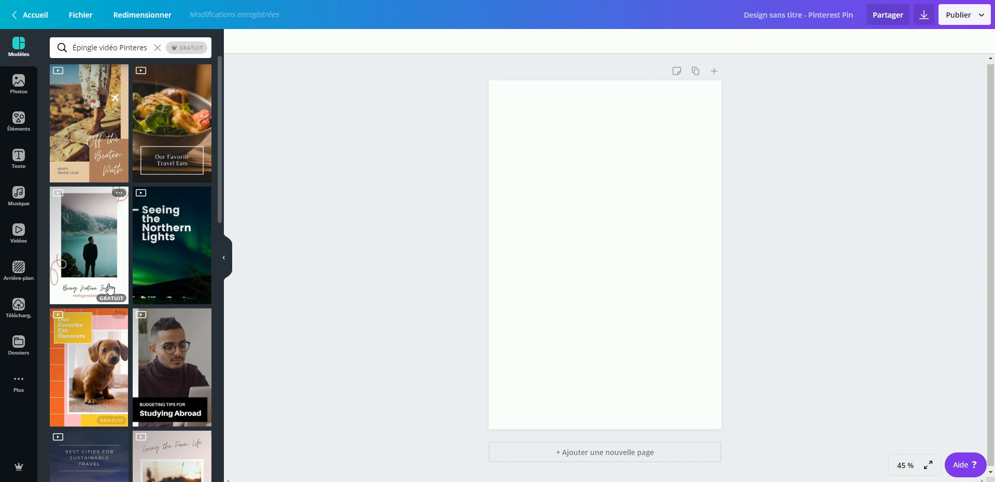
# Browse the video pin templates and apply the yellow and blue "The Best Party Playlist" template to the blank page.
pyautogui.scroll(-5, 148, 359)
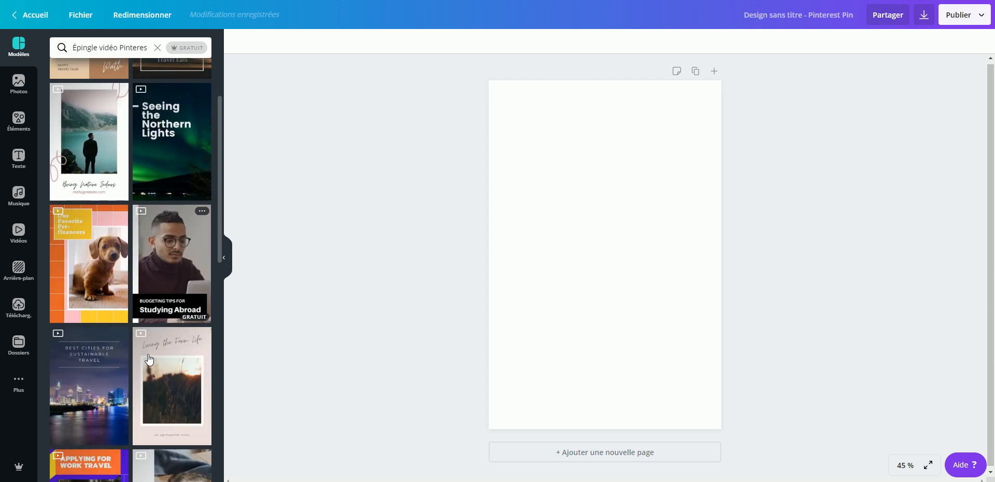
pyautogui.scroll(-4, 149, 359)
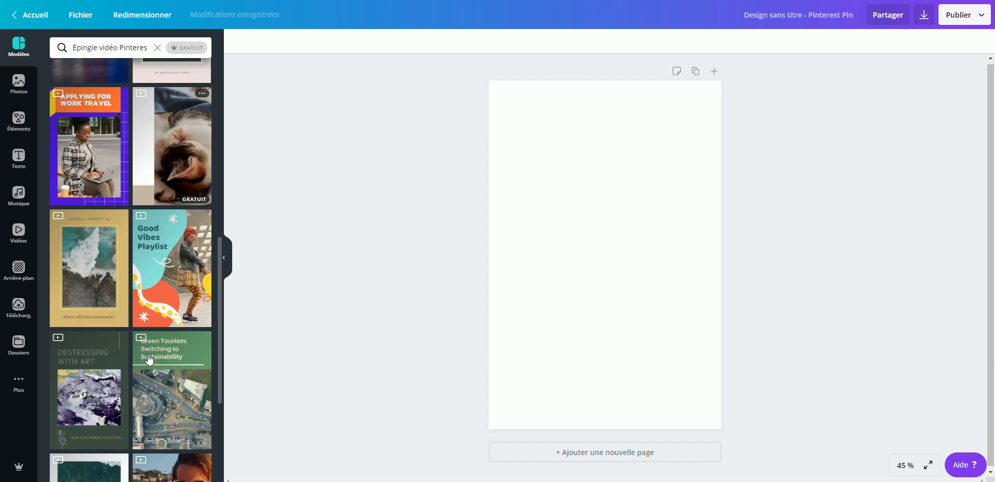
pyautogui.scroll(-3, 149, 359)
pyautogui.scroll(-3, 149, 359)
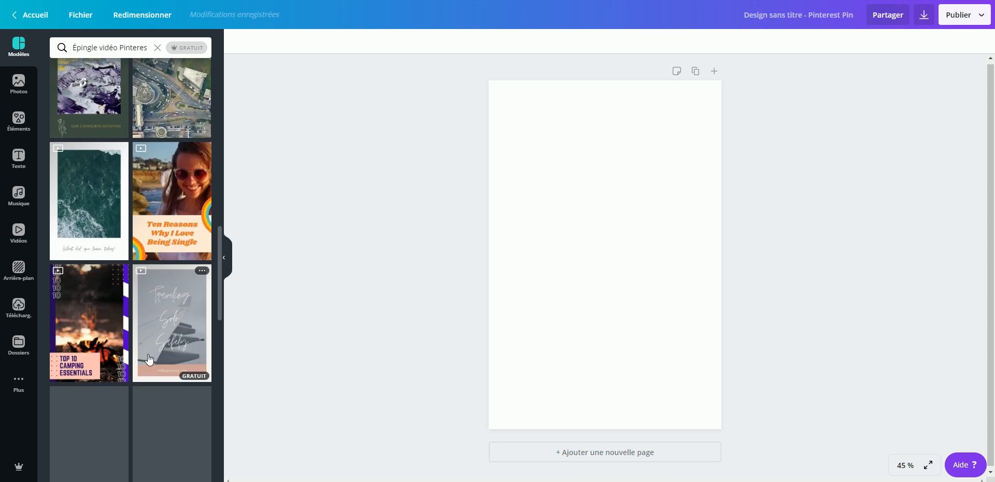
pyautogui.scroll(-1, 149, 359)
pyautogui.scroll(-3, 148, 358)
pyautogui.scroll(-4, 149, 359)
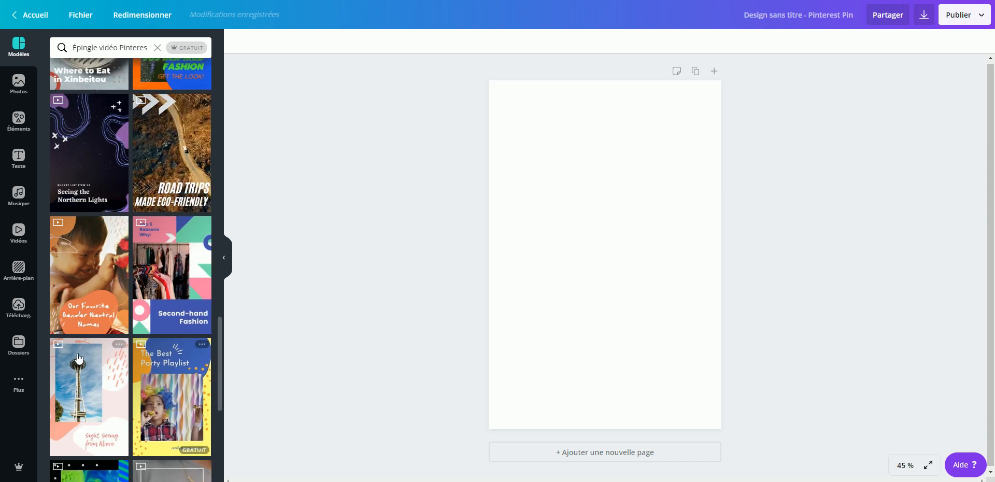
pyautogui.scroll(-2, 87, 385)
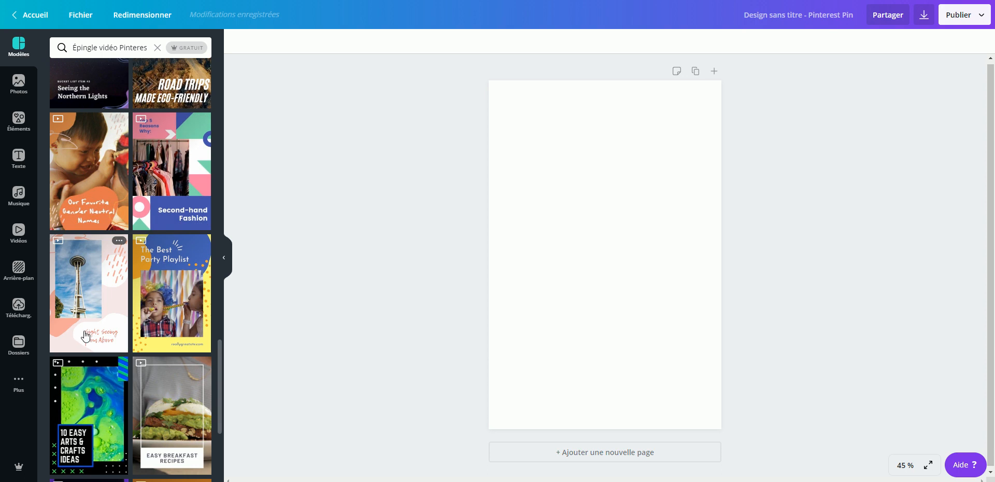
pyautogui.click(169, 345)
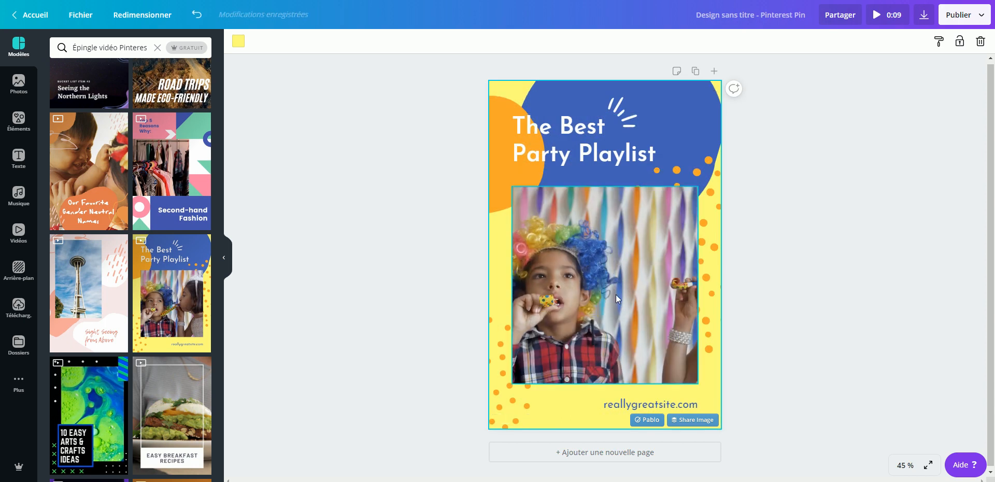
# Replace the pin's title with "Astuces" on the first line, followed by "DIY pour vos enfants".
pyautogui.click(563, 136)
pyautogui.moveTo(520, 127); pyautogui.dragTo(651, 152)
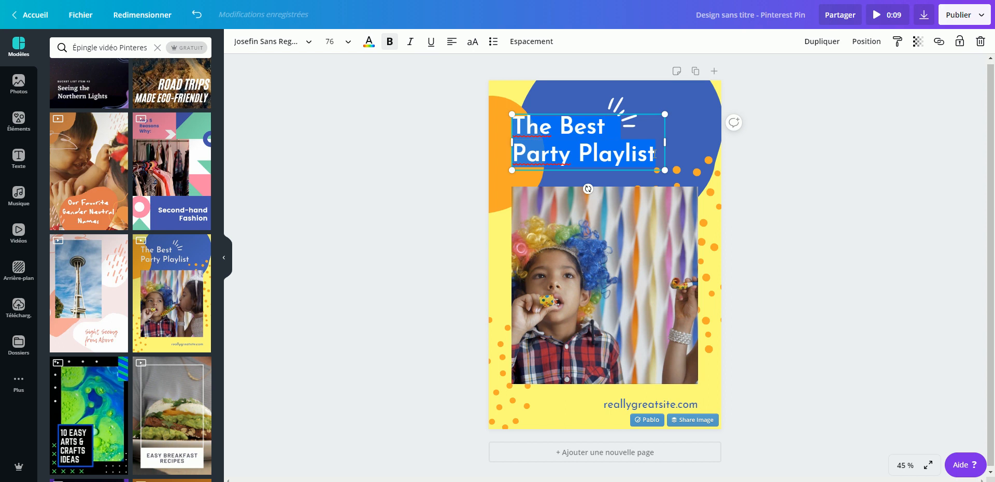
pyautogui.write('Astuces')
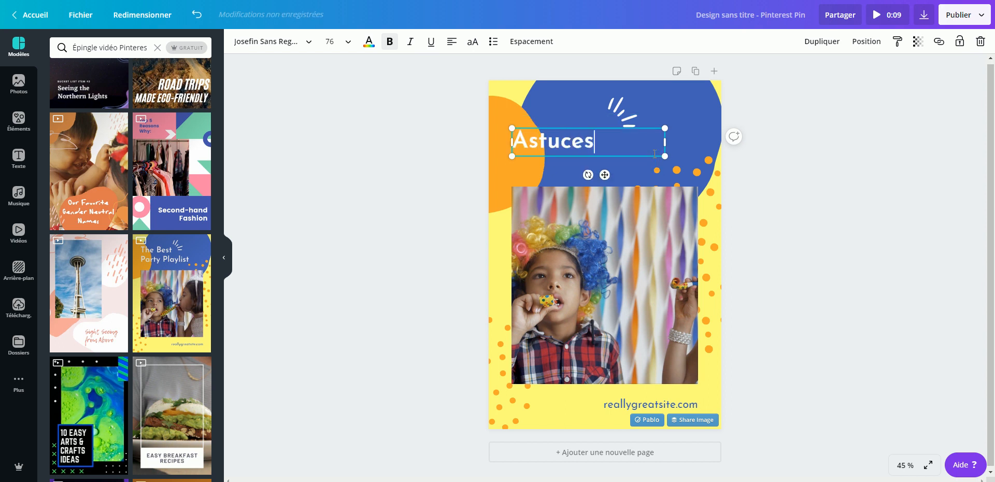
pyautogui.press('Return')
pyautogui.write('DIY pour vos enfants')
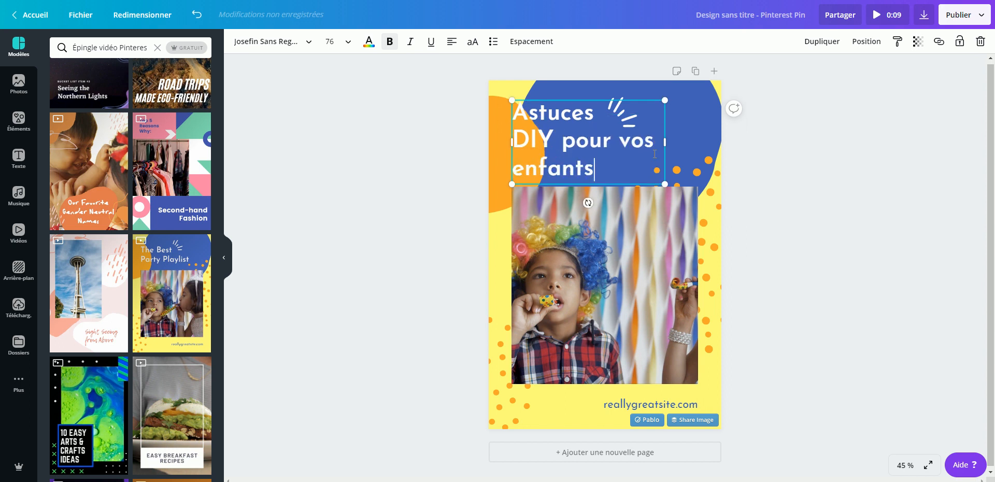
pyautogui.click(850, 175)
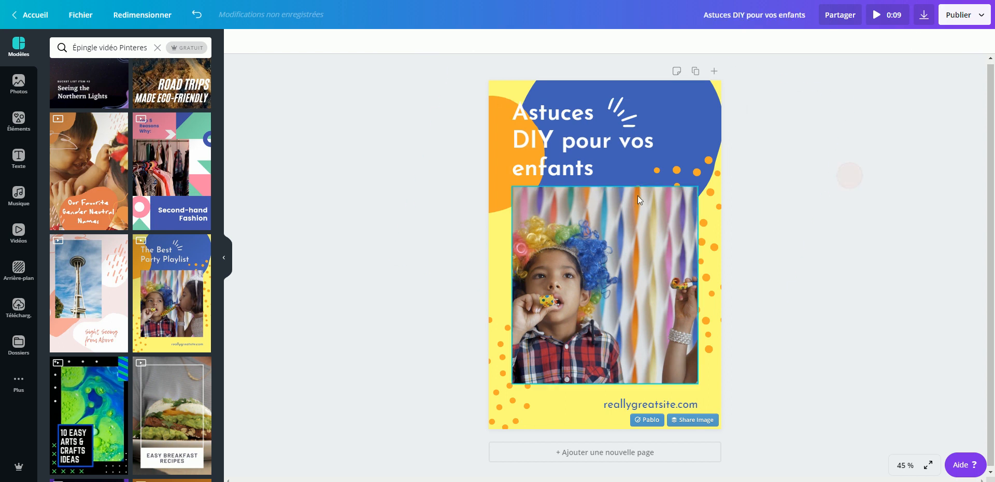
# Recolour the blue shape behind the title with the pinkish-red brand colour.
pyautogui.click(705, 124)
pyautogui.click(239, 41)
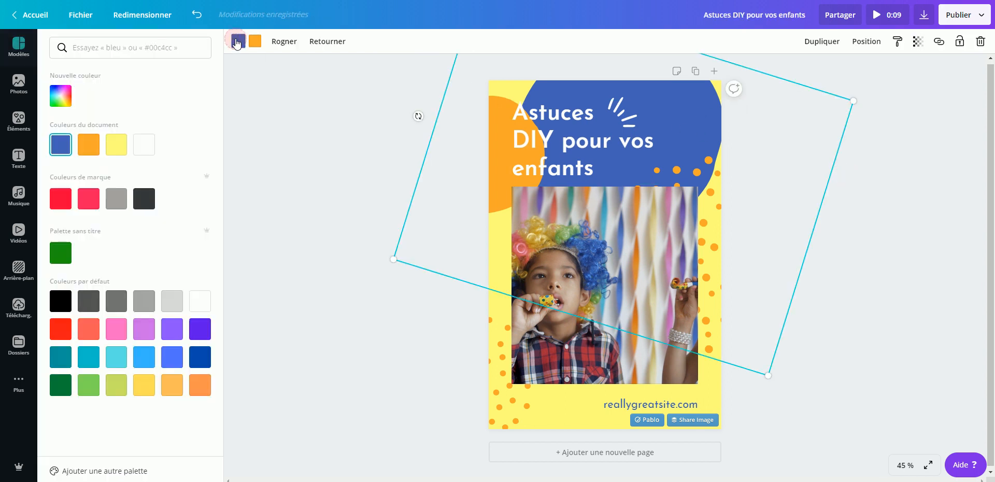
pyautogui.click(89, 207)
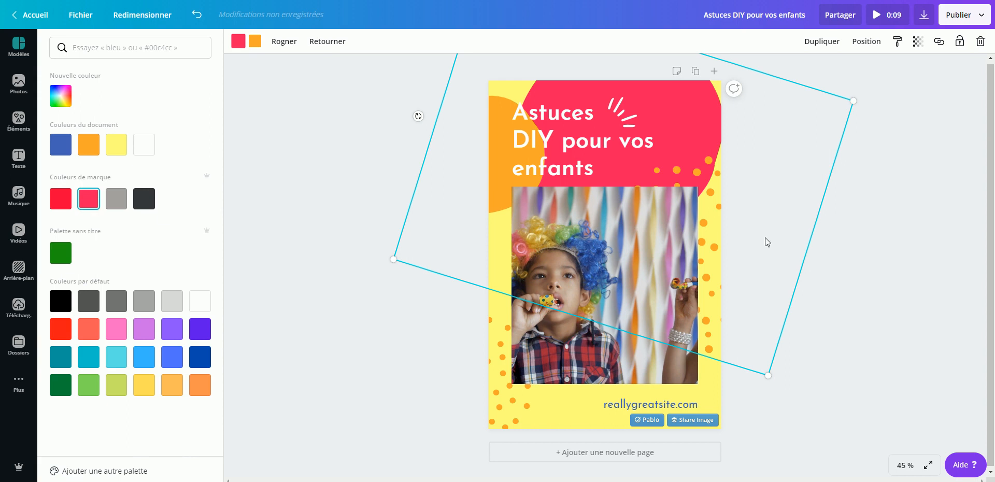
# Change the page's yellow background to the light turquoise default colour.
pyautogui.click(494, 301)
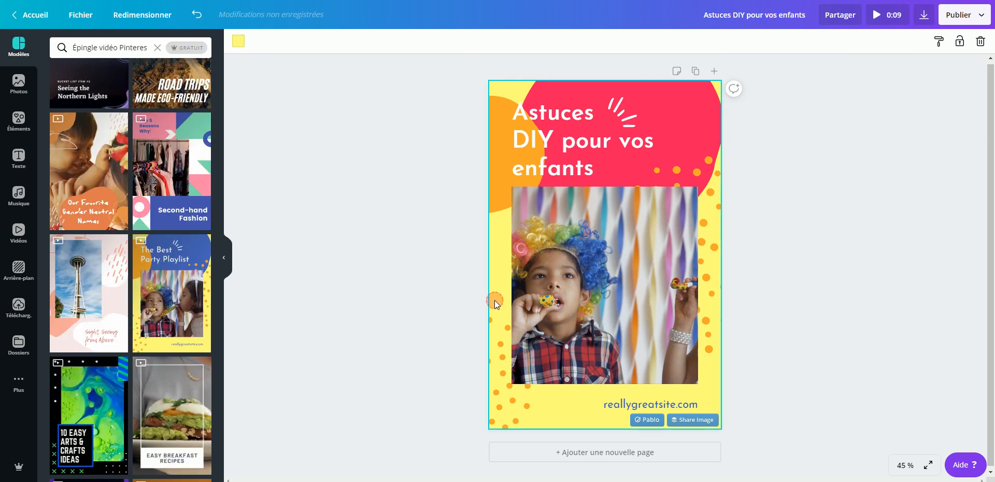
pyautogui.click(238, 40)
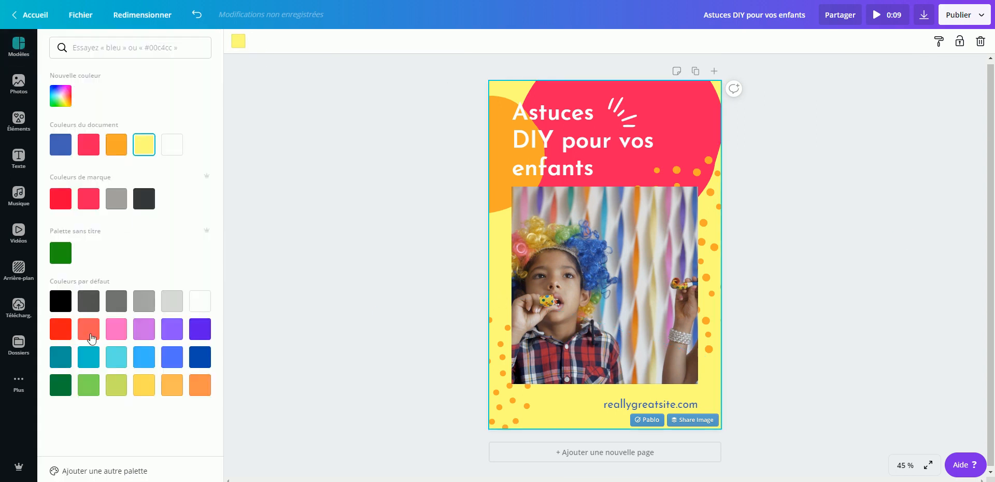
pyautogui.click(118, 361)
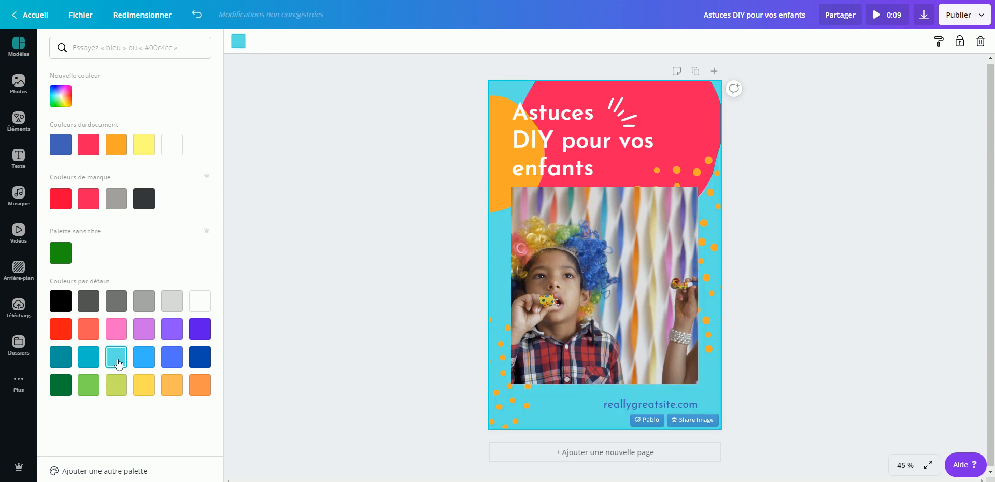
pyautogui.click(815, 221)
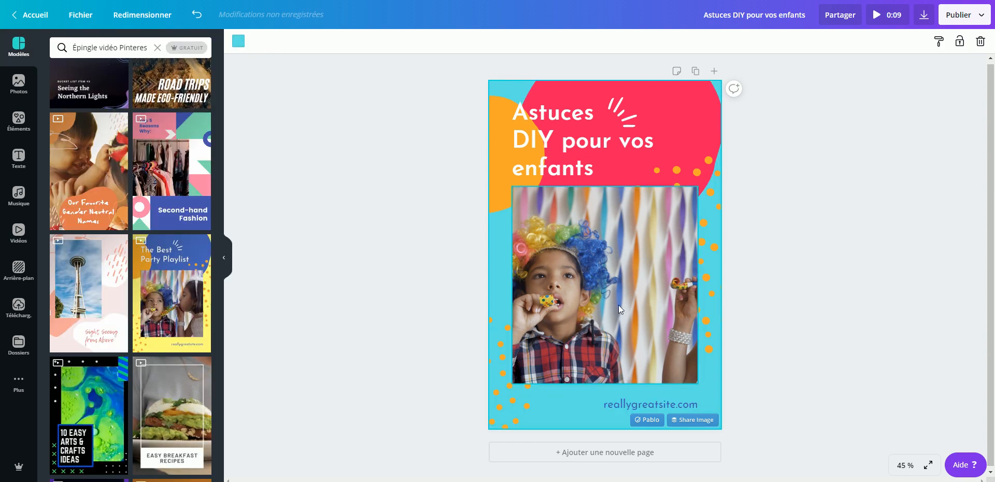
pyautogui.click(503, 389)
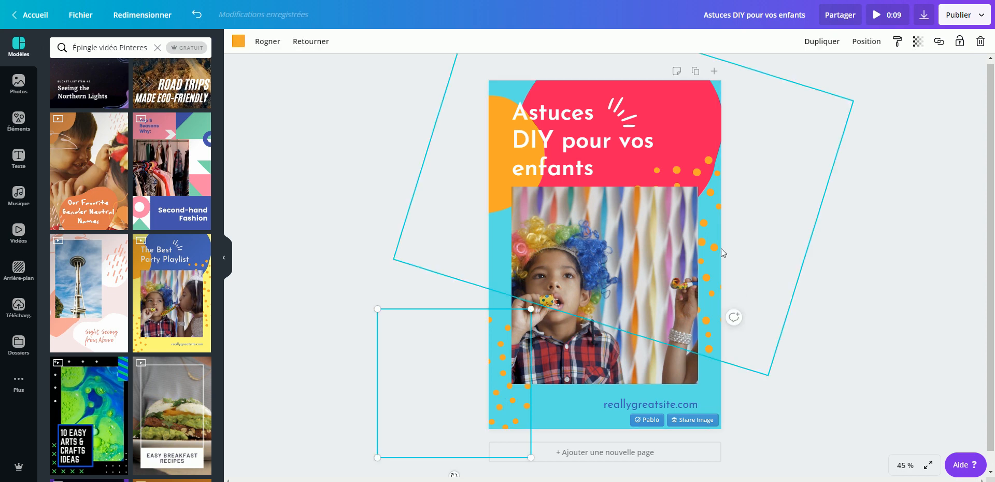
pyautogui.click(913, 268)
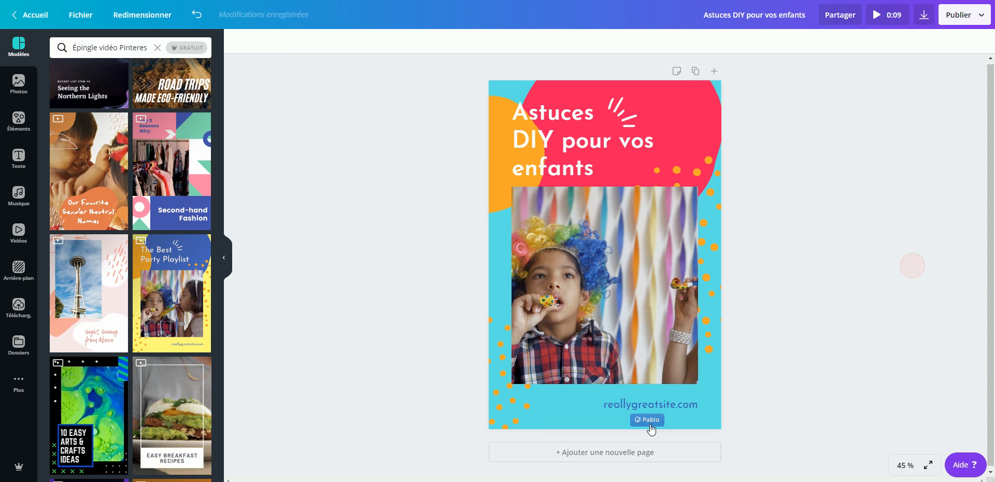
# Change the website text below the video to "votresite.com".
pyautogui.doubleClick(631, 403)
pyautogui.moveTo(605, 405); pyautogui.dragTo(665, 405)
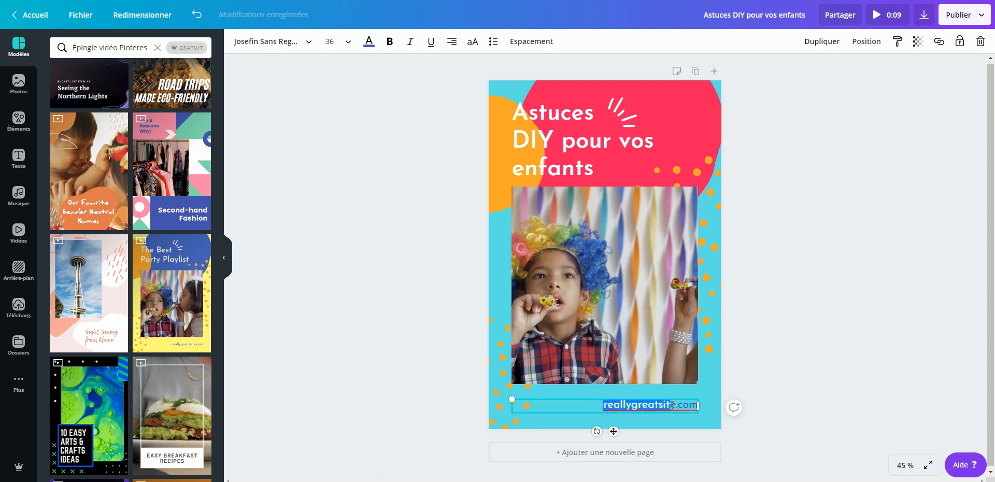
pyautogui.write('votresite')
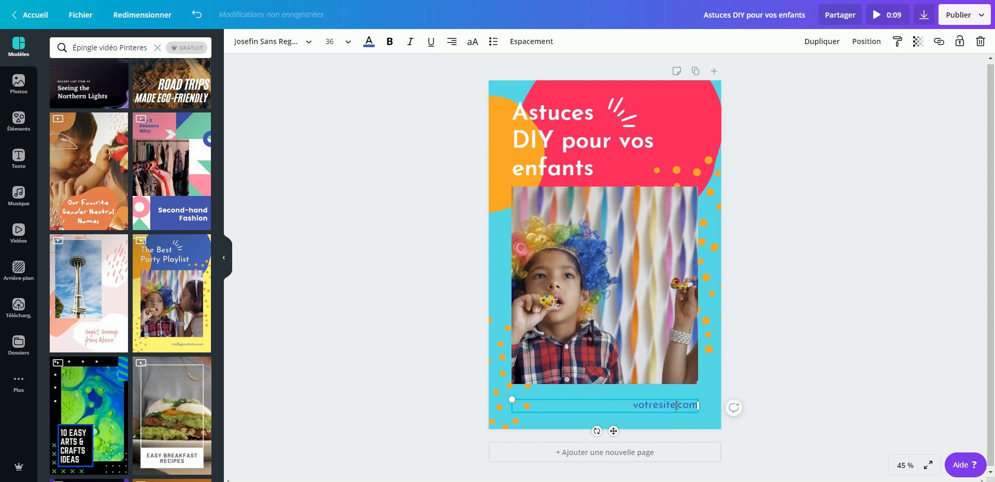
pyautogui.click(788, 382)
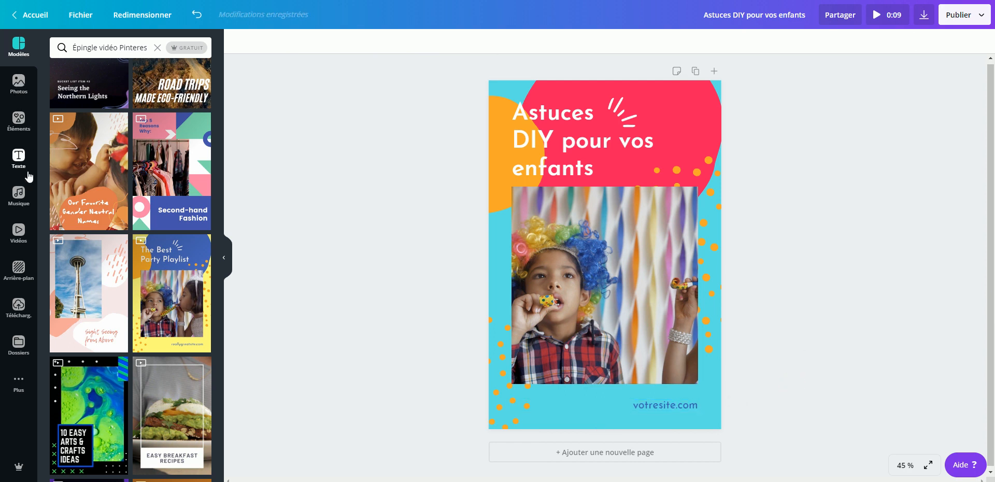
# List all the frames (Cadres) among the elements and add a square frame to the page.
pyautogui.click(16, 128)
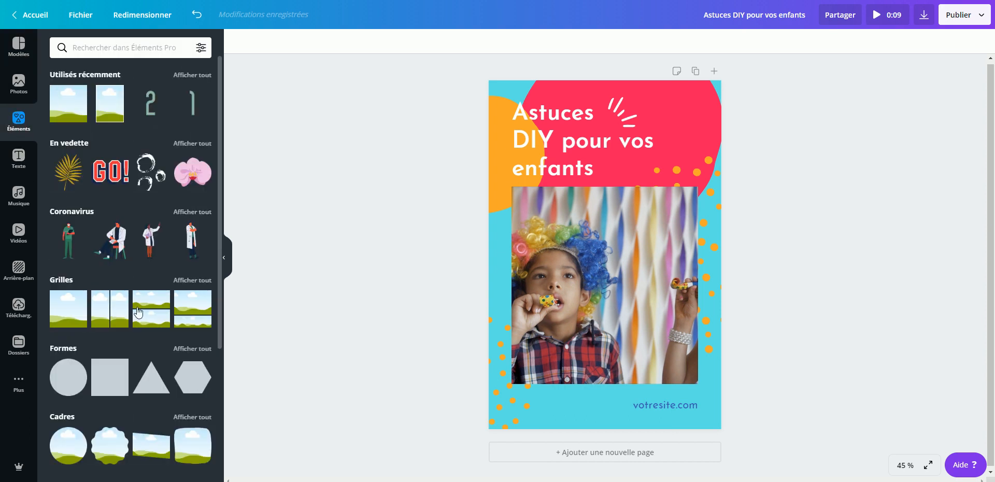
pyautogui.moveTo(80, 114)
pyautogui.scroll(-1, 192, 384)
pyautogui.click(192, 367)
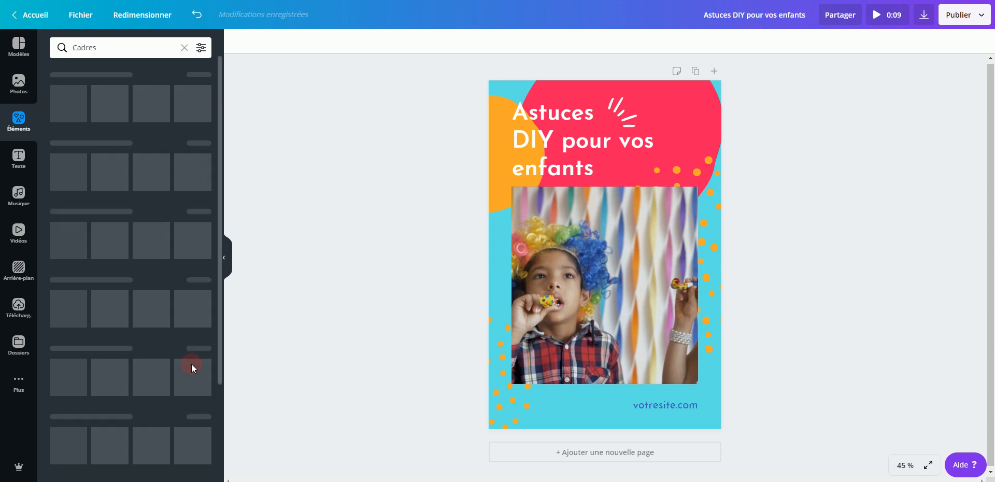
pyautogui.moveTo(140, 333)
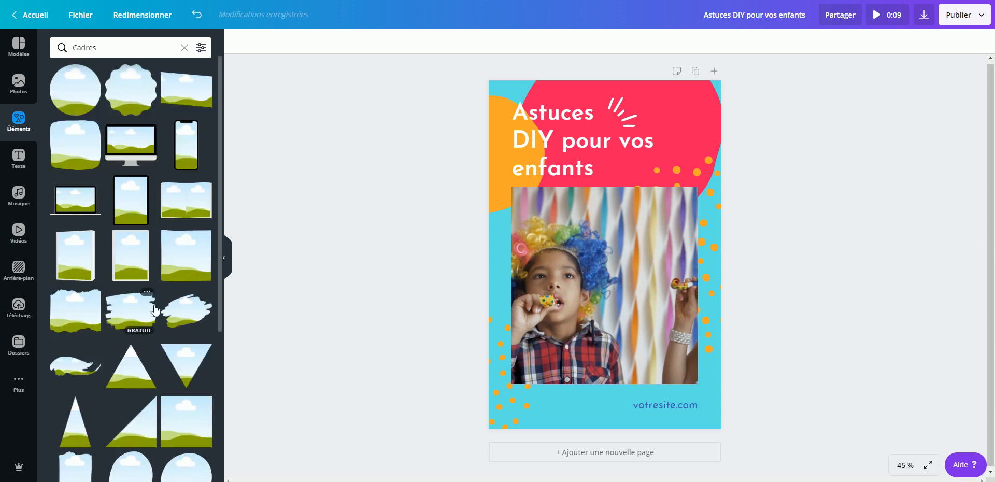
pyautogui.click(176, 418)
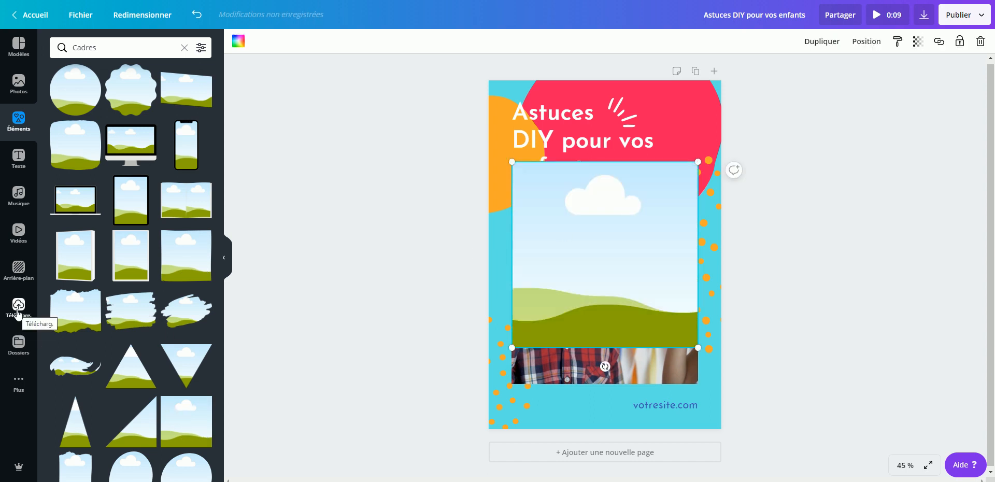
# Search the photos for "logo" and fill the square frame with the photo of a laptop showing a logo.
pyautogui.click(18, 89)
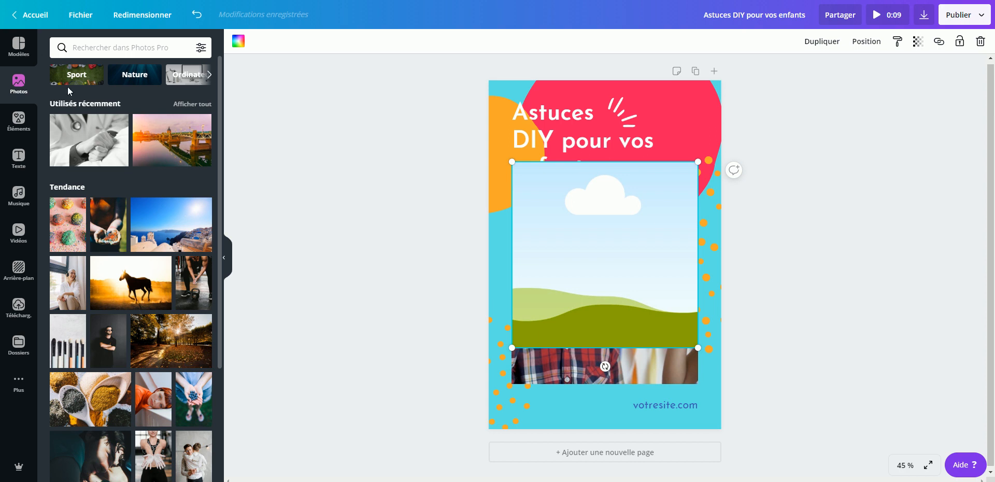
pyautogui.click(81, 54)
pyautogui.write('logo')
pyautogui.press('Return')
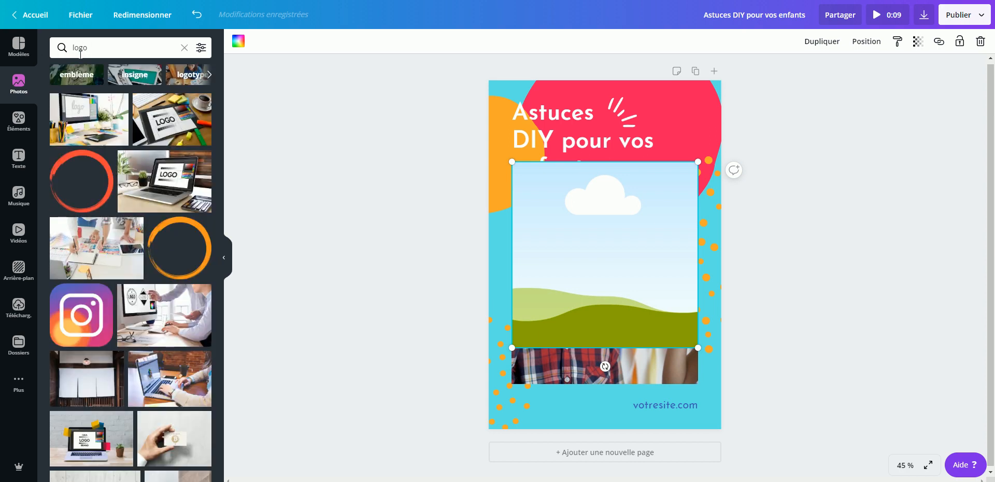
pyautogui.moveTo(83, 189); pyautogui.dragTo(248, 213)
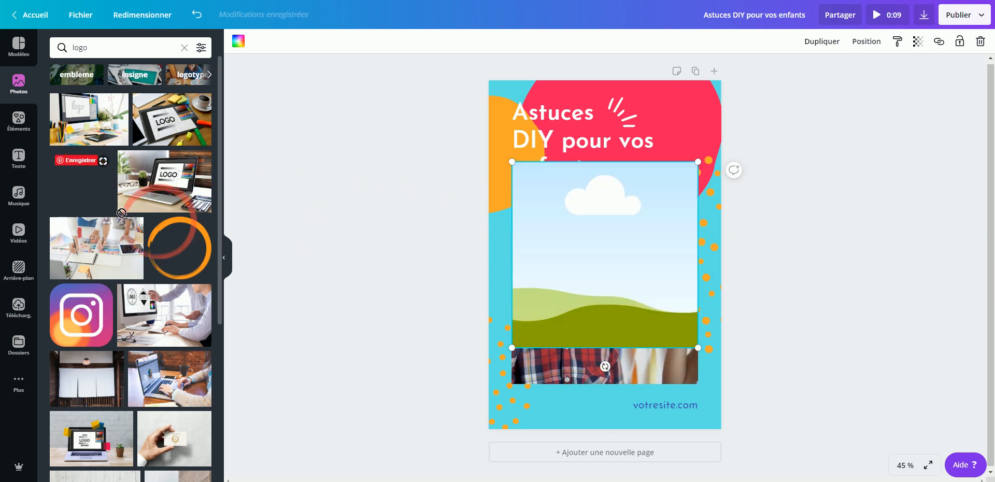
pyautogui.moveTo(171, 187); pyautogui.dragTo(528, 240)
# Shrink the logo frame and place it in the page's lower-right corner, with the votresite.com text just to its left.
pyautogui.moveTo(515, 165); pyautogui.dragTo(639, 289)
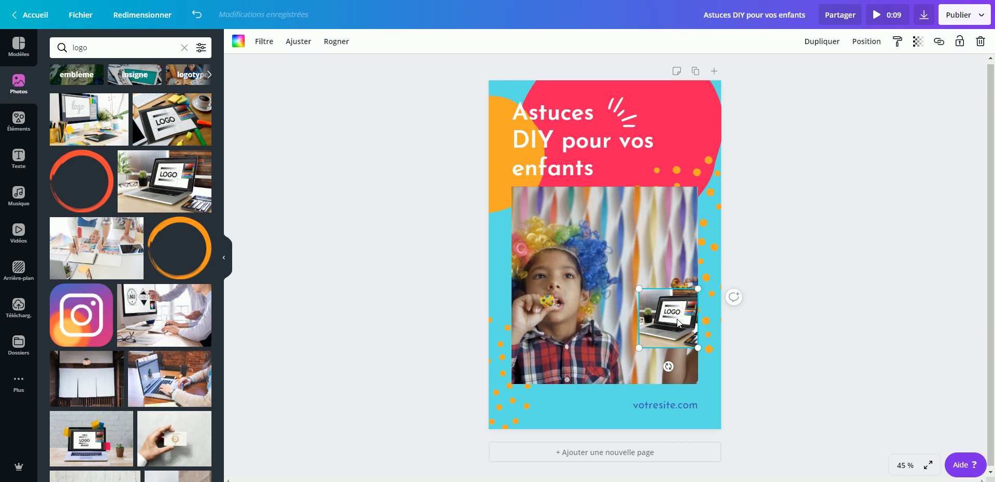
pyautogui.moveTo(640, 289); pyautogui.dragTo(606, 404)
pyautogui.moveTo(690, 406); pyautogui.dragTo(597, 414)
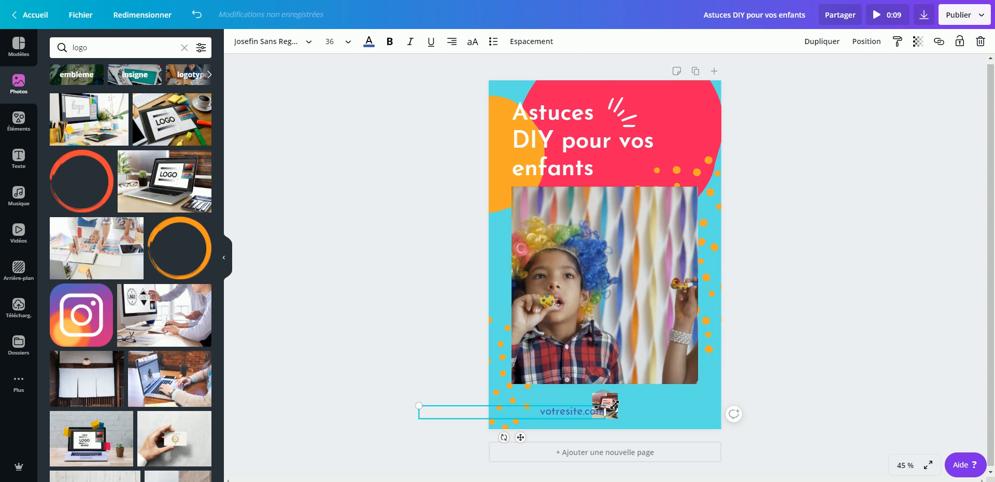
pyautogui.click(649, 408)
pyautogui.moveTo(612, 407); pyautogui.dragTo(701, 406)
pyautogui.moveTo(592, 411); pyautogui.dragTo(667, 419)
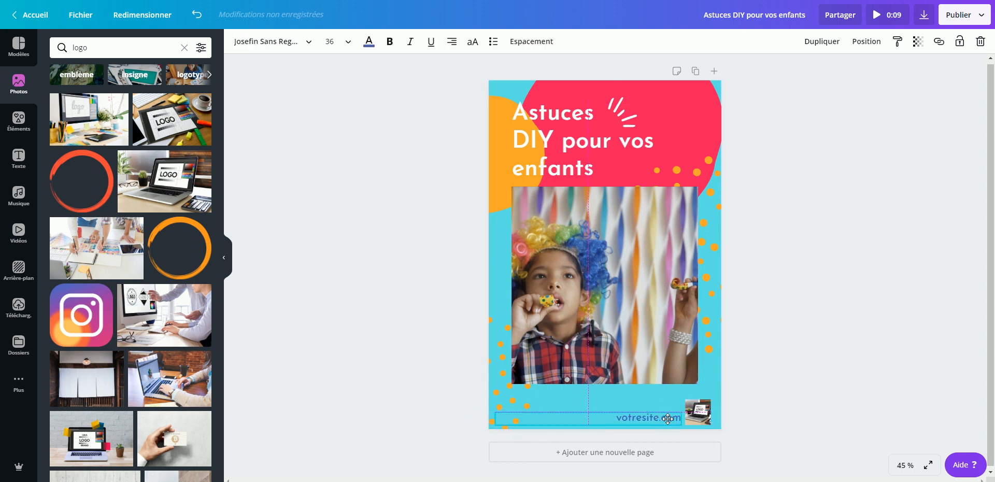
pyautogui.click(855, 346)
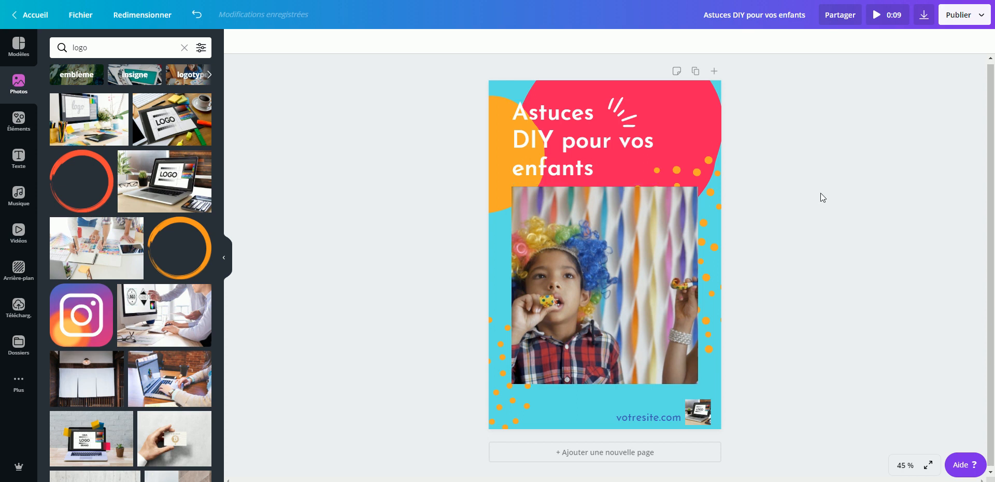
# Search the videos for "enfants" and filter the results to free clips only (Gratuit).
pyautogui.click(642, 301)
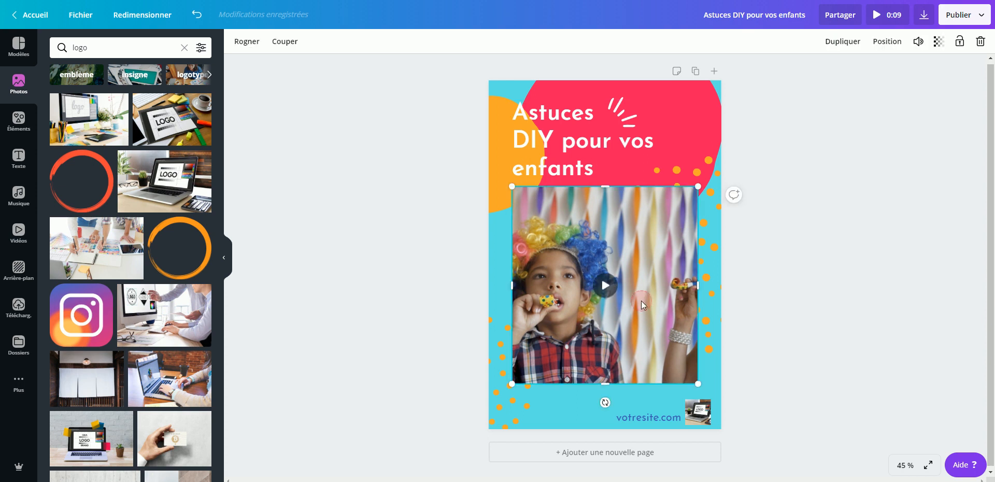
pyautogui.click(605, 286)
pyautogui.click(20, 237)
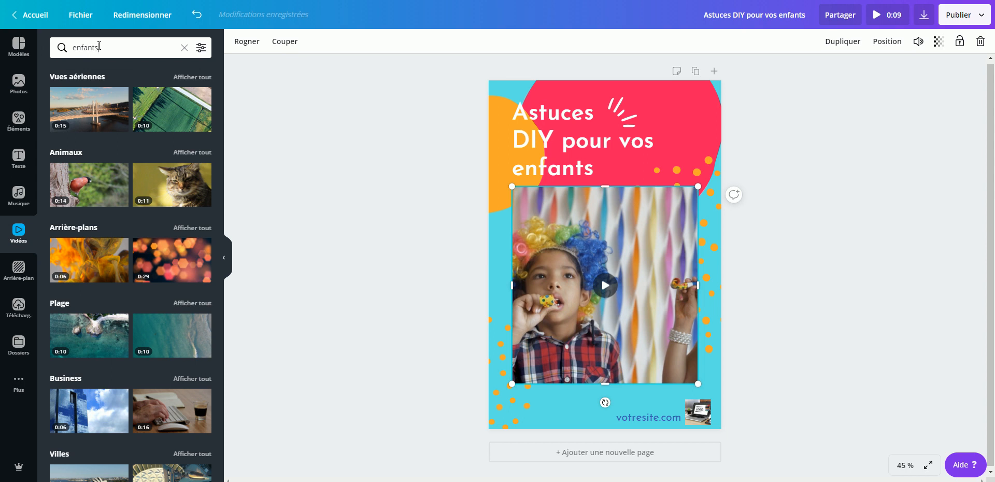
pyautogui.press('Return')
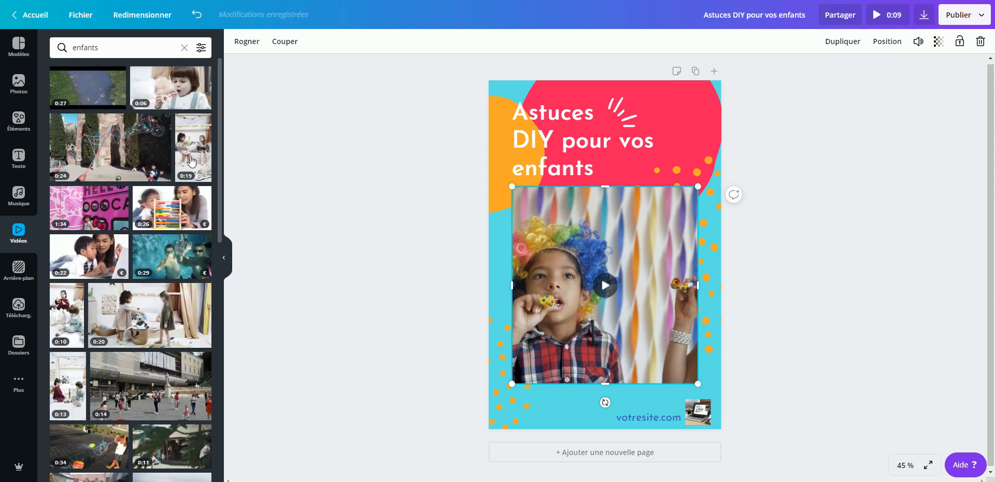
pyautogui.click(201, 48)
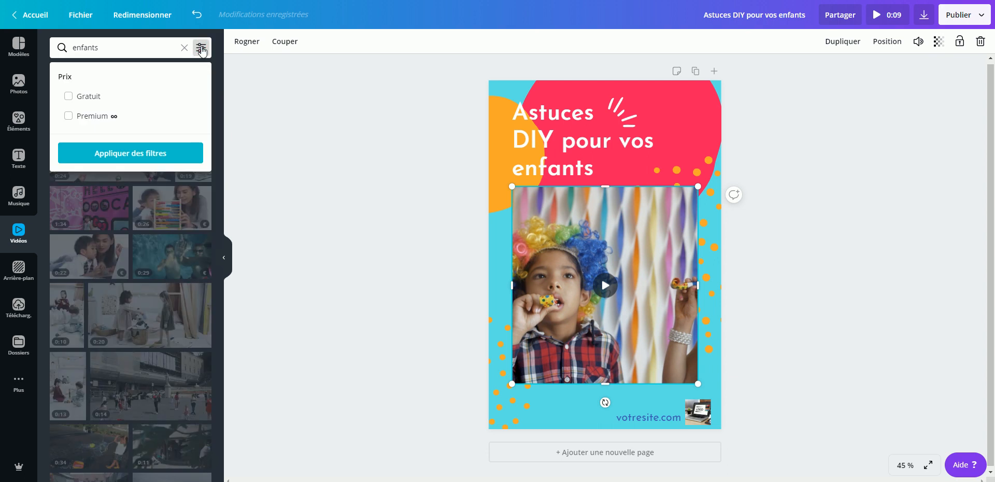
pyautogui.click(69, 97)
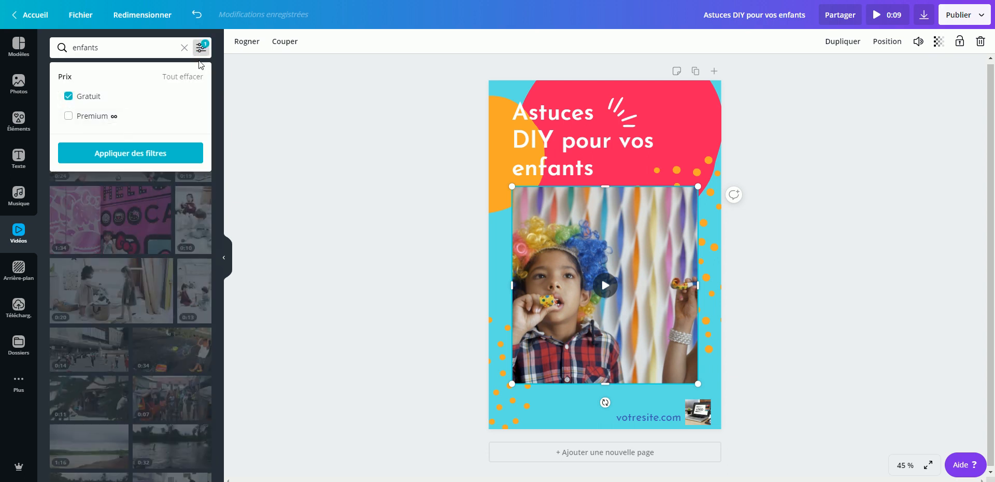
pyautogui.click(166, 153)
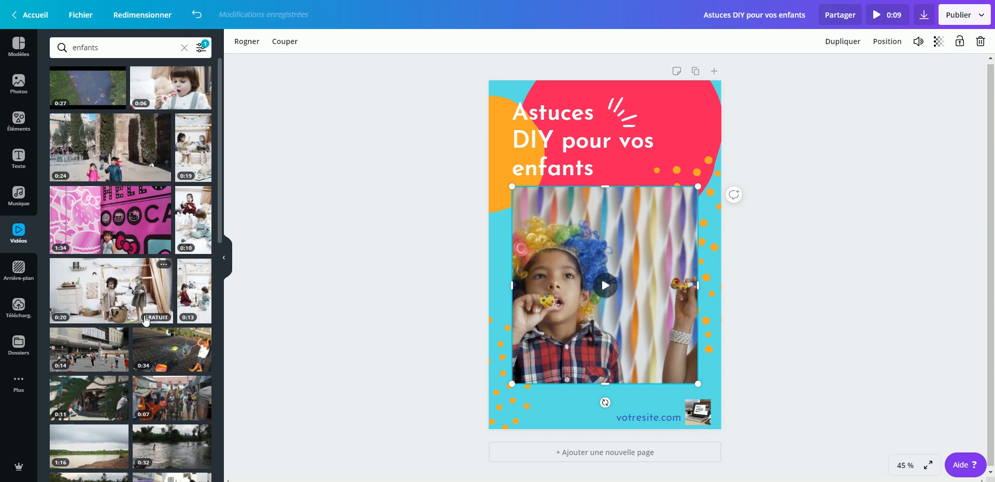
pyautogui.scroll(-8, 145, 321)
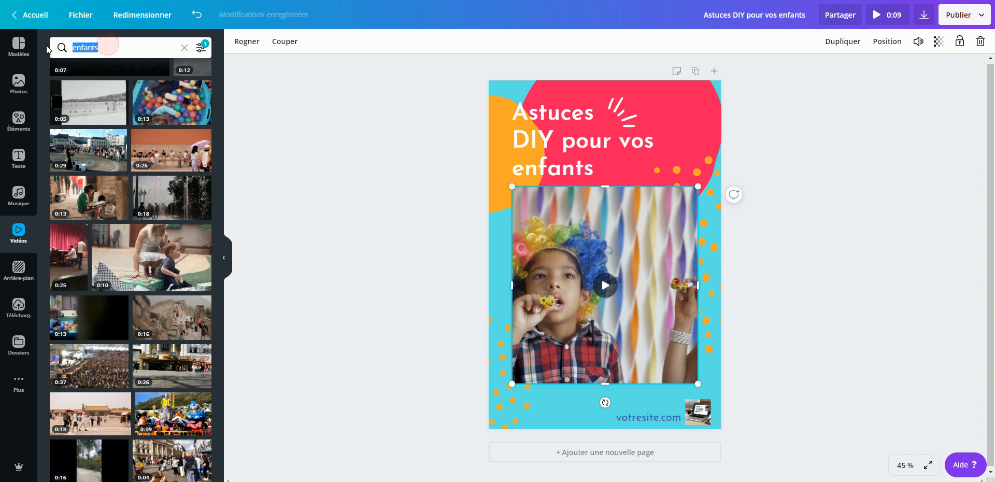
# Search the videos for "peinture" and fill the pin's video area with the 14-second clip of a child painting a face.
pyautogui.write('re')
pyautogui.press('Return')
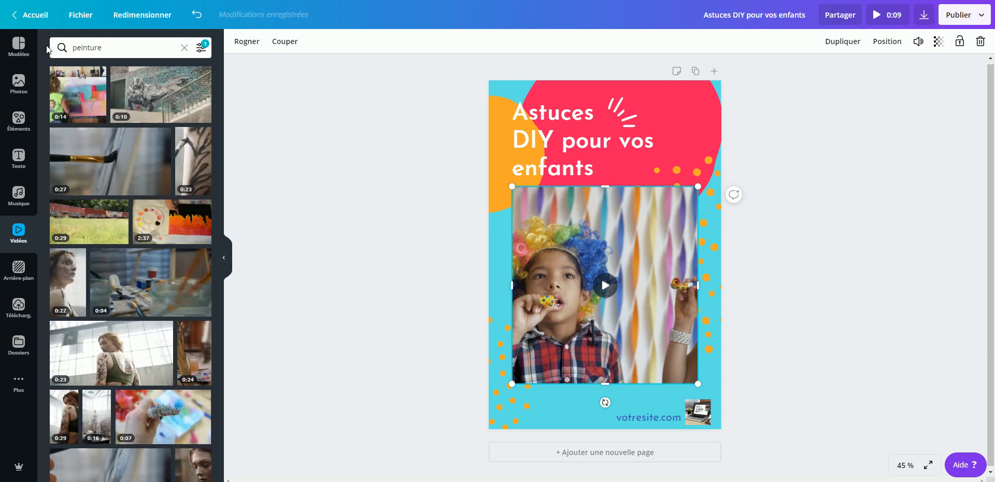
pyautogui.moveTo(80, 94); pyautogui.dragTo(576, 244)
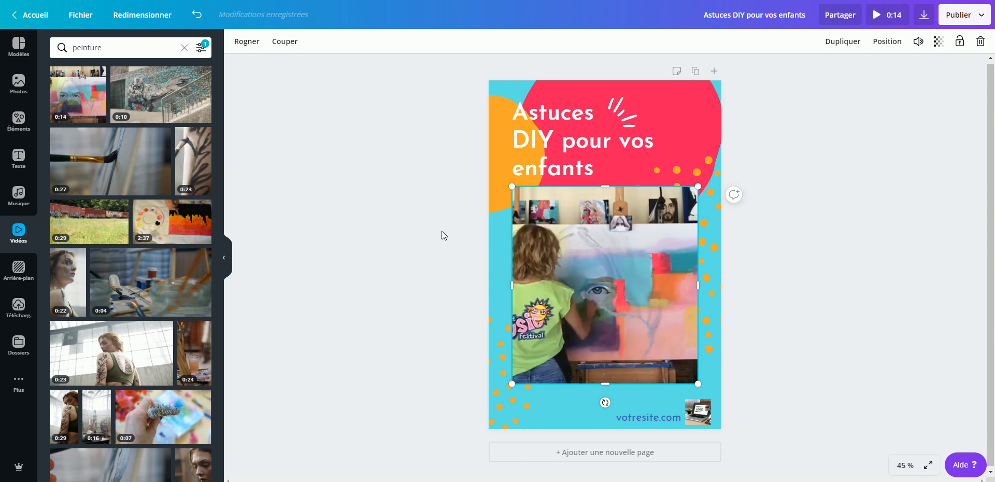
# Replace the pin's video with the 7-second paintbrush clip and rename the design "Astuces DIY pour vos enfants via votreentreprise".
pyautogui.scroll(-3, 135, 357)
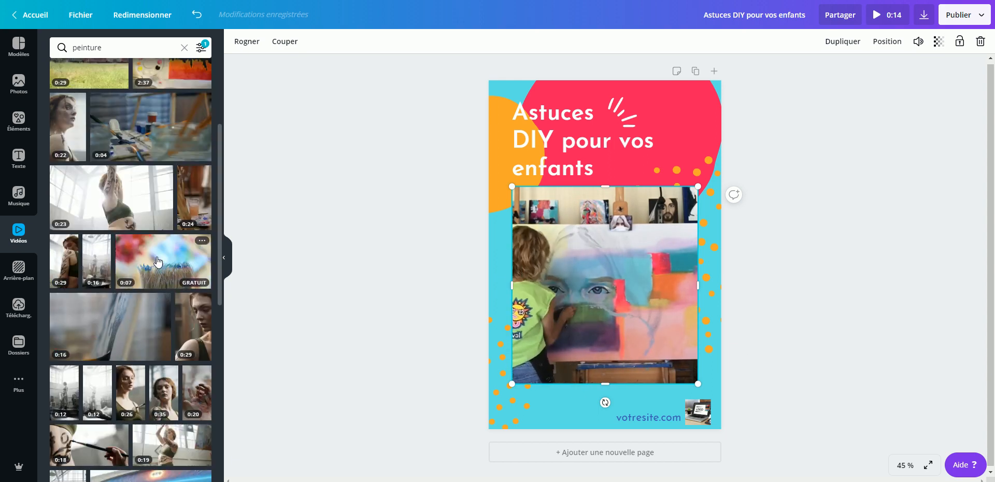
pyautogui.moveTo(158, 261); pyautogui.dragTo(530, 269)
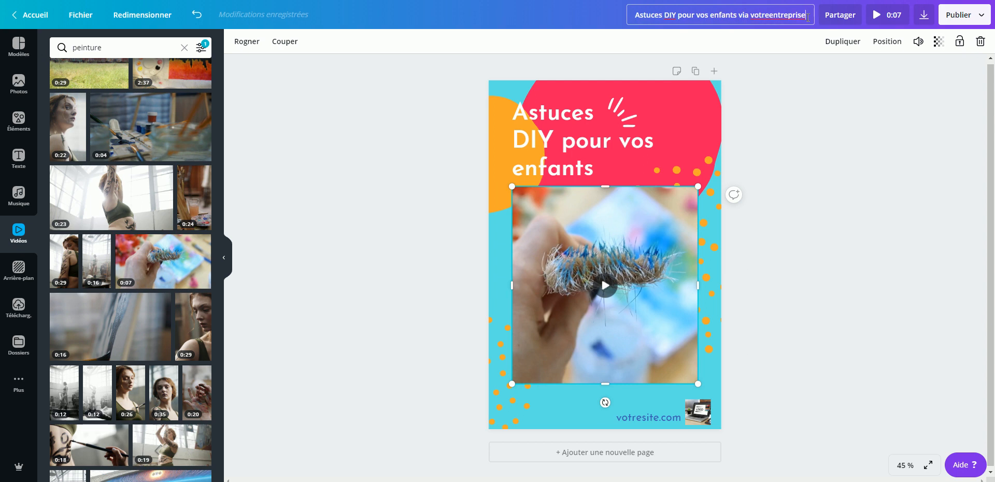
pyautogui.click(834, 169)
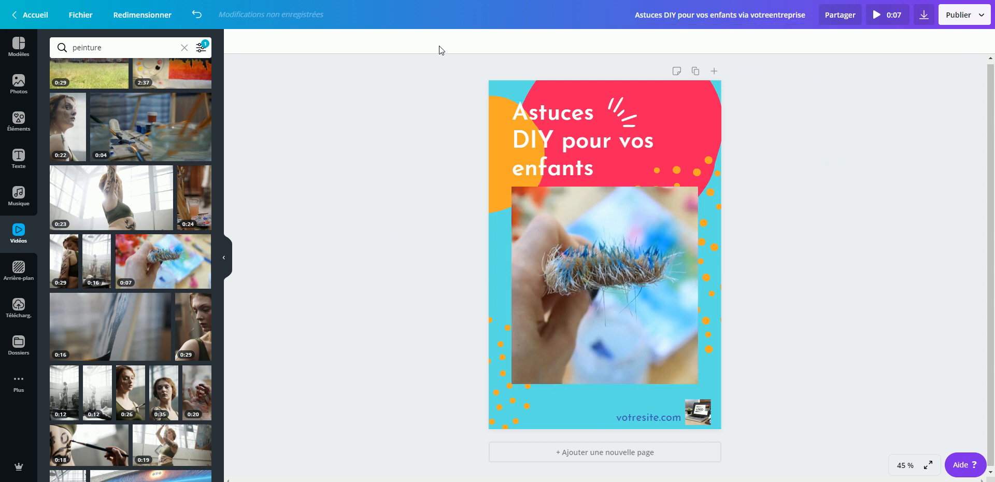
# Clear the "Cadres" search in the elements and list all the stickers (Stickers).
pyautogui.click(16, 128)
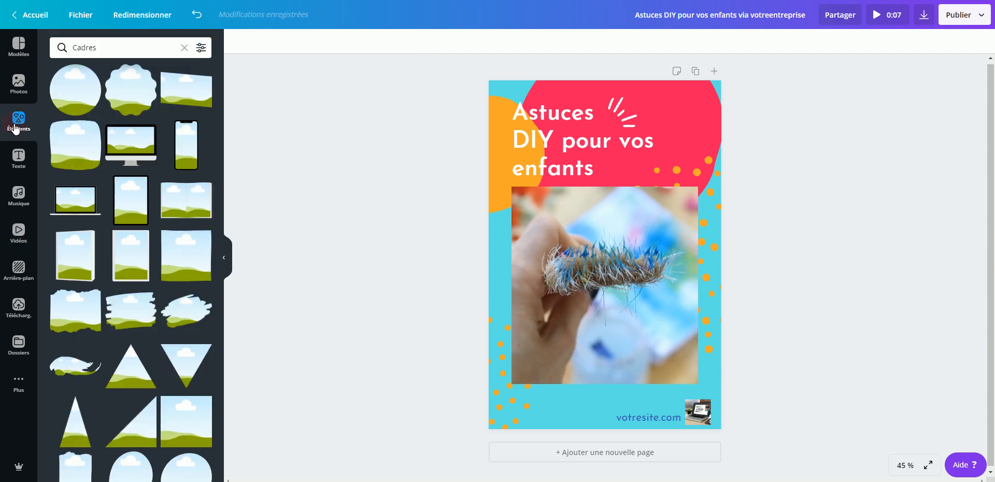
pyautogui.click(184, 48)
pyautogui.scroll(-5, 153, 304)
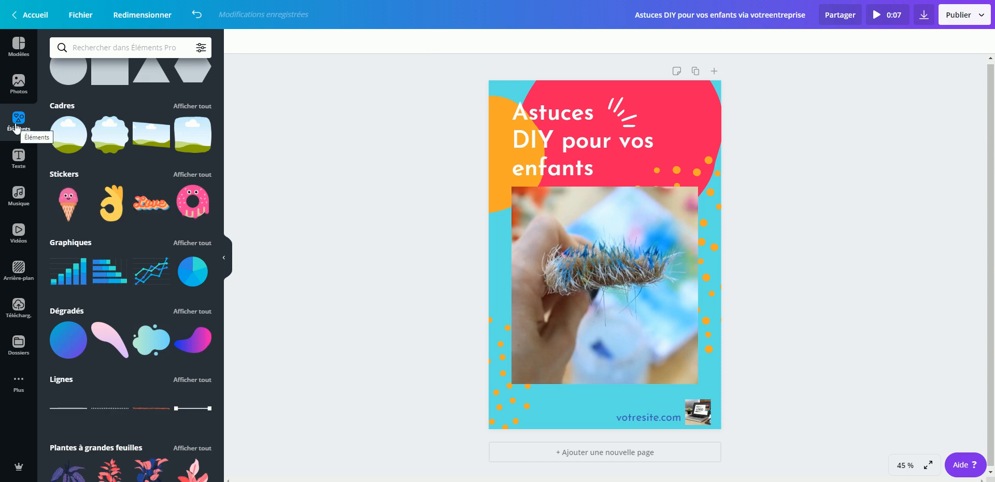
pyautogui.click(197, 175)
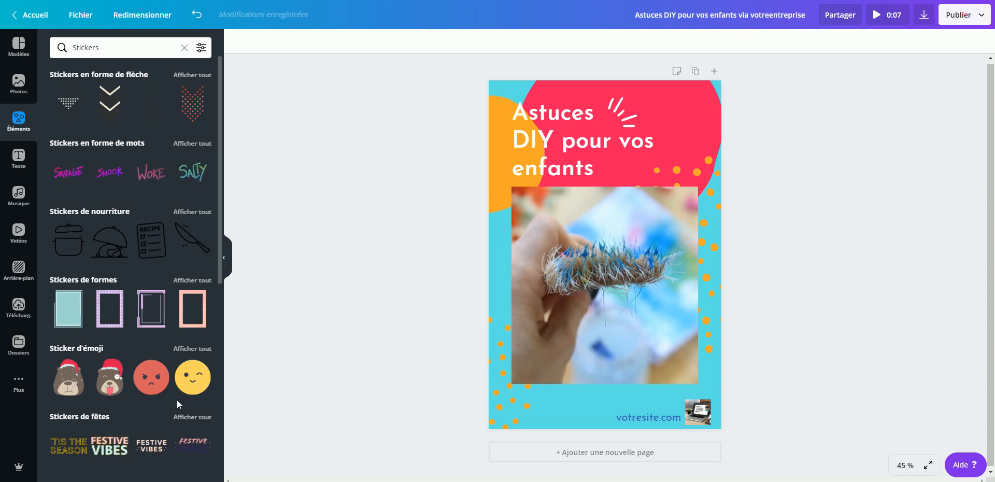
# Add the first confetti sticker, shrink it and place it over the white strokes beside the title.
pyautogui.scroll(-3, 157, 248)
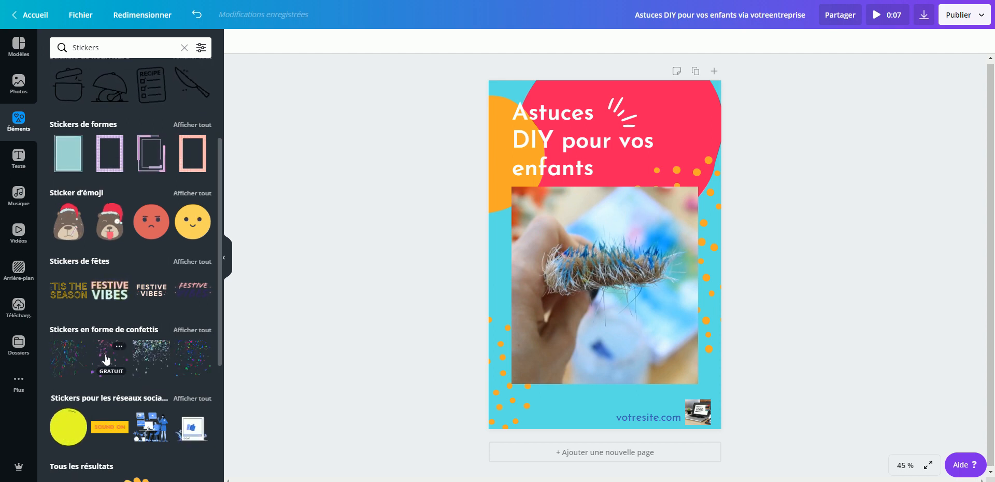
pyautogui.click(72, 359)
pyautogui.moveTo(512, 349); pyautogui.dragTo(619, 241)
pyautogui.moveTo(673, 216); pyautogui.dragTo(616, 126)
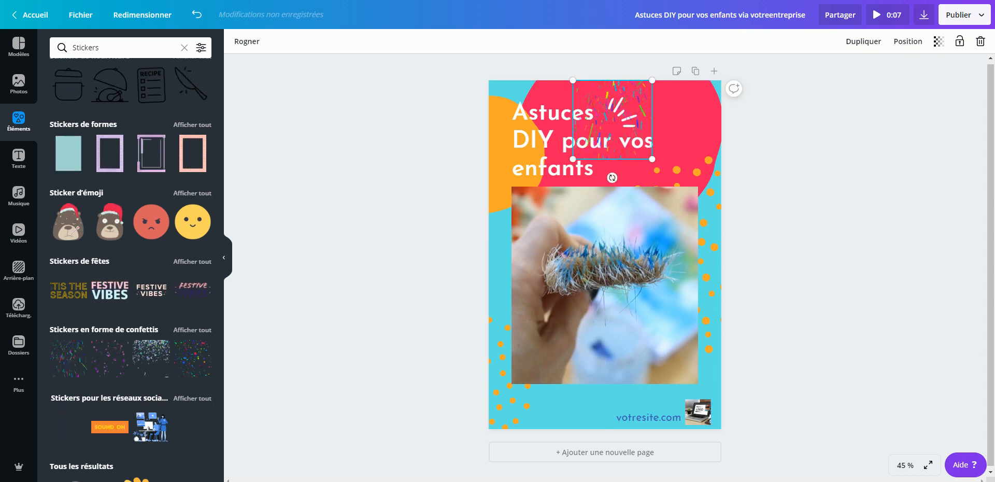
# Add the sticker of four yellow stars, shrink it and place it over the upper part of the video.
pyautogui.scroll(-5, 115, 379)
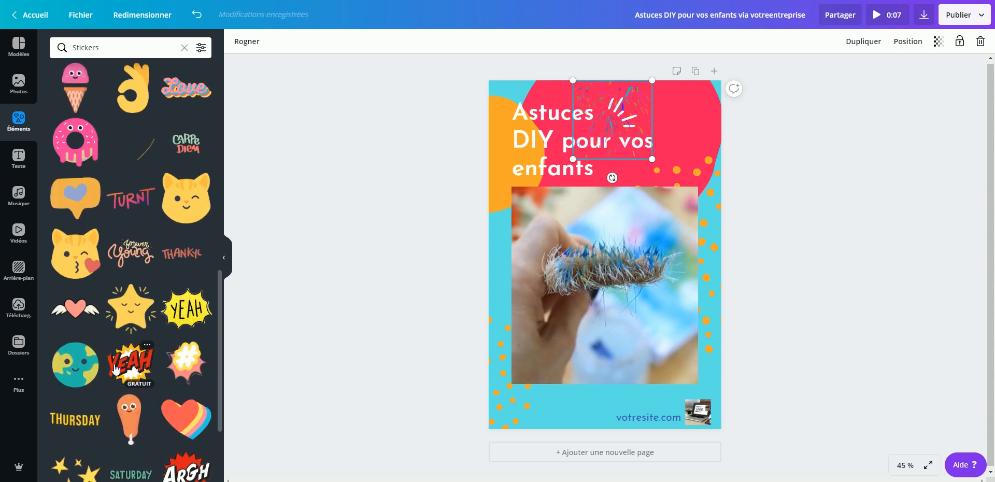
pyautogui.scroll(-3, 156, 331)
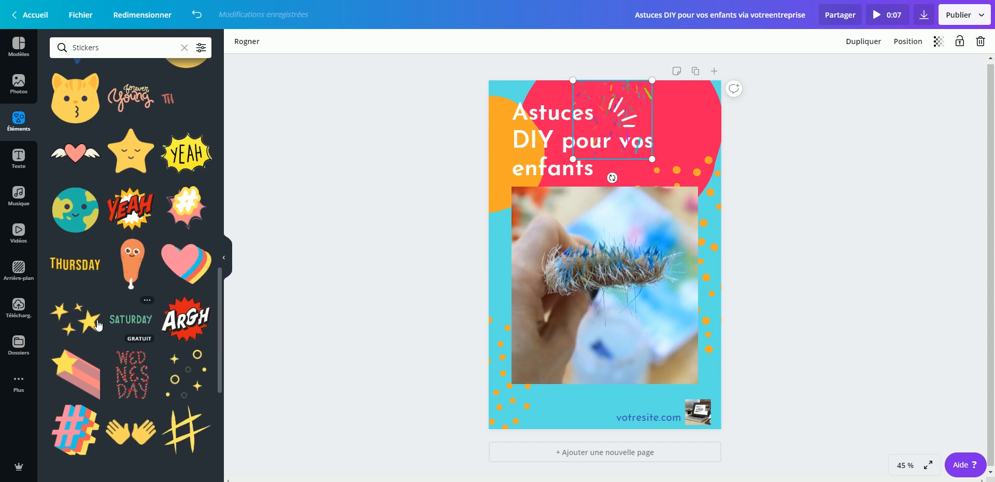
pyautogui.click(83, 322)
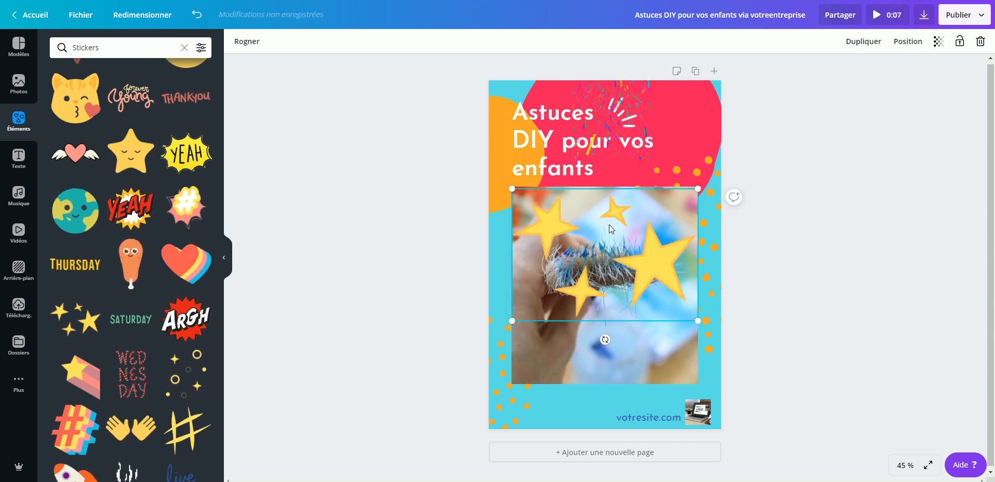
pyautogui.moveTo(512, 322); pyautogui.dragTo(634, 239)
pyautogui.moveTo(675, 213); pyautogui.dragTo(642, 217)
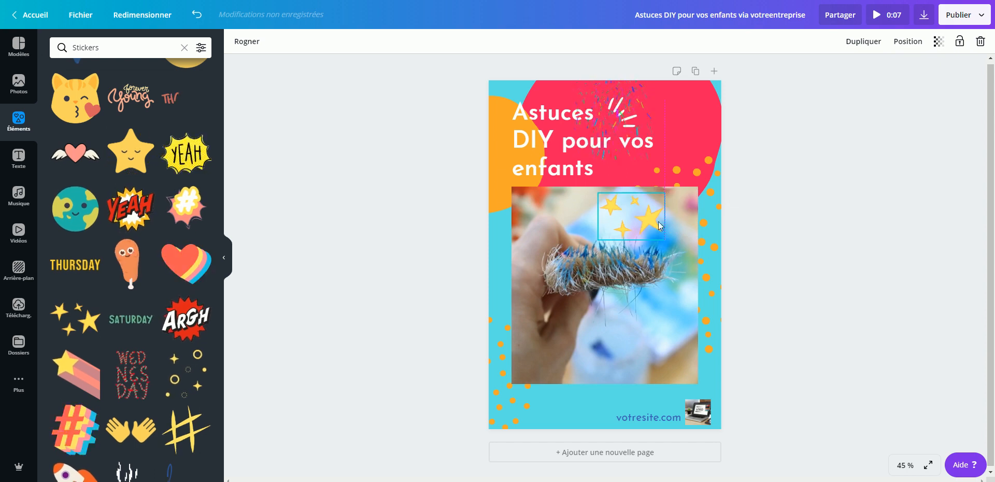
# Search the elements for "Stickers peinture" and delete the confetti sticker from the title area.
pyautogui.click(145, 47)
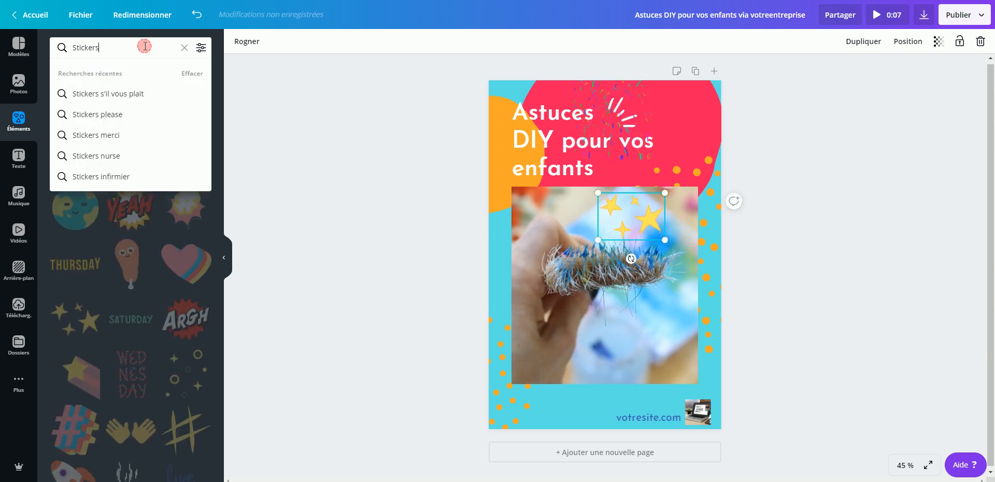
pyautogui.write('einture')
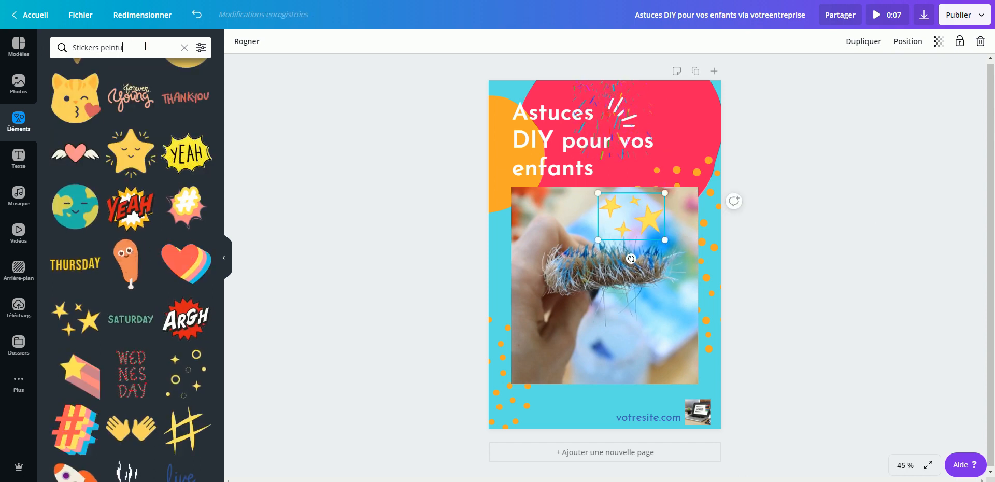
pyautogui.press('Return')
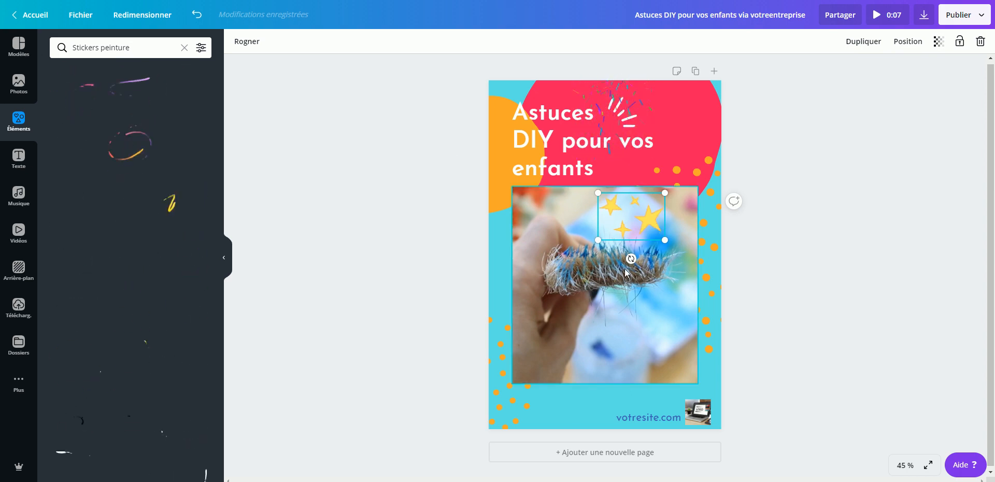
pyautogui.click(634, 98)
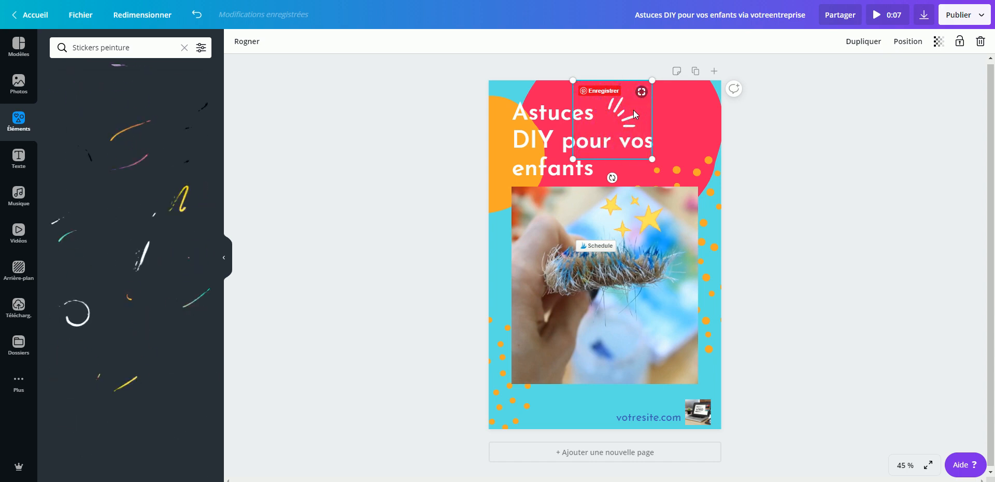
pyautogui.press('Delete')
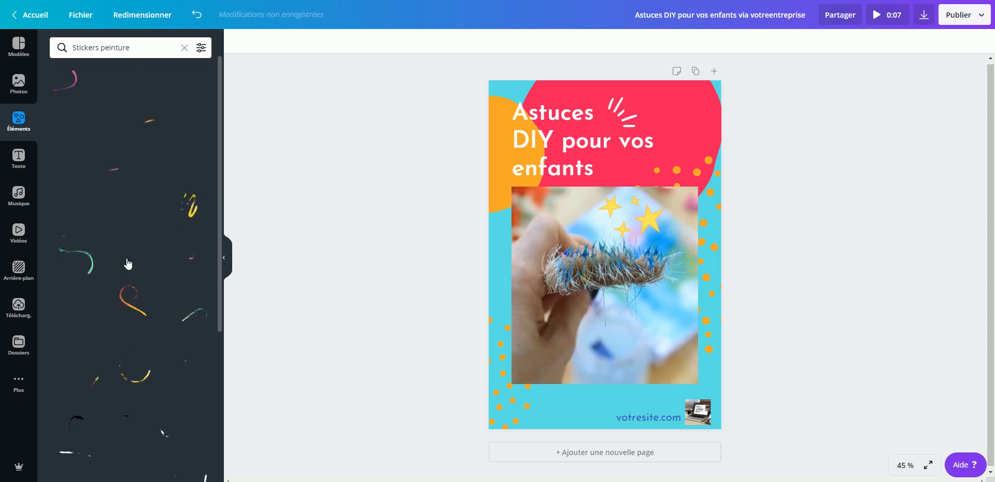
# Add the circular multicoloured brush-stroke sticker, shrink it and place it on the red shape beside the title's white strokes.
pyautogui.click(130, 147)
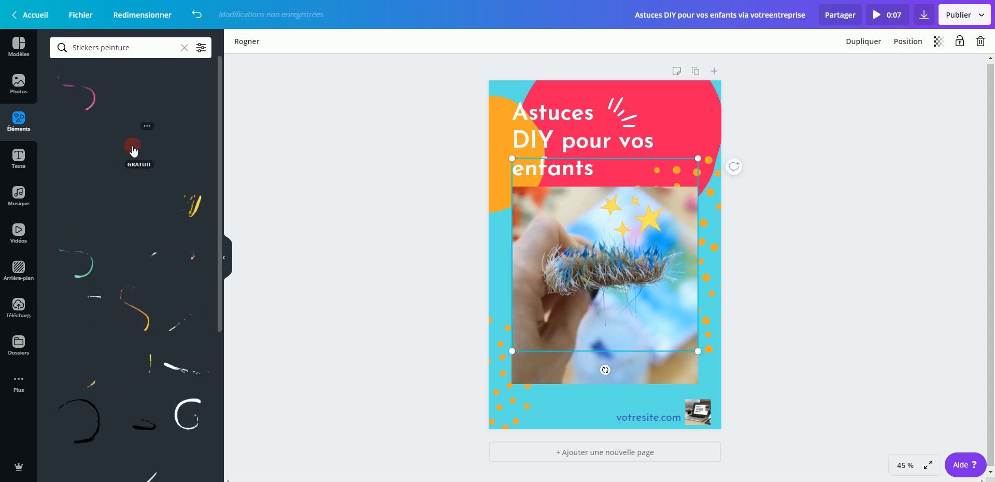
pyautogui.moveTo(512, 351); pyautogui.dragTo(665, 254)
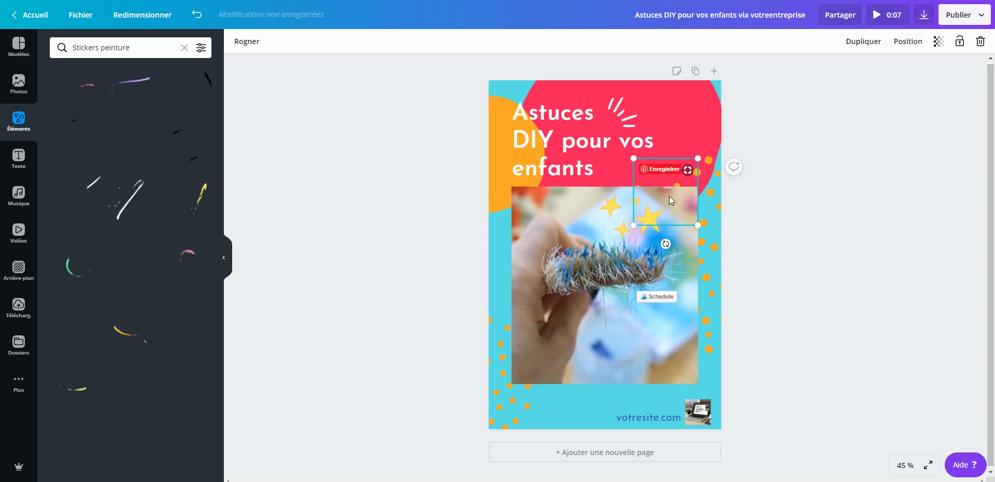
pyautogui.moveTo(667, 196); pyautogui.dragTo(664, 116)
pyautogui.click(916, 263)
# Try to bring the large red and orange-dotted shape forward one layer and then to the very front (Avant-plan).
pyautogui.click(676, 176)
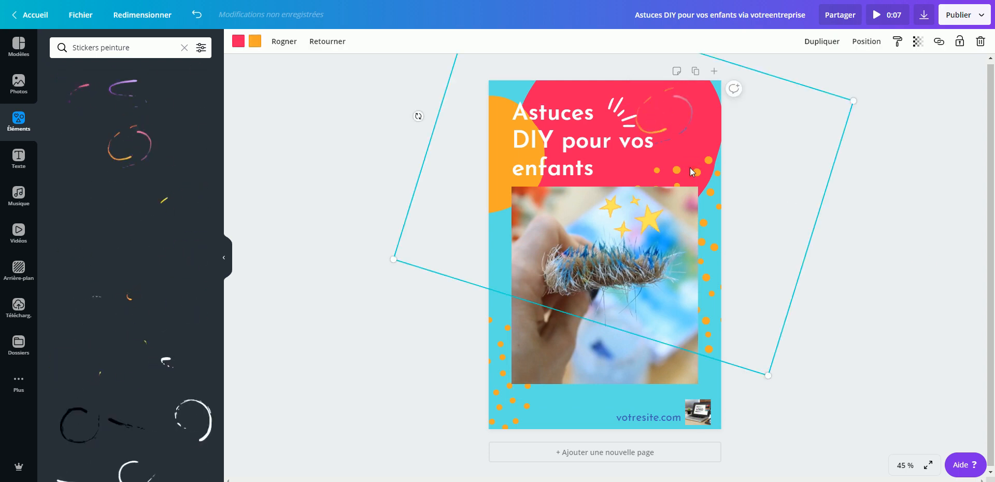
pyautogui.click(868, 42)
pyautogui.click(680, 73)
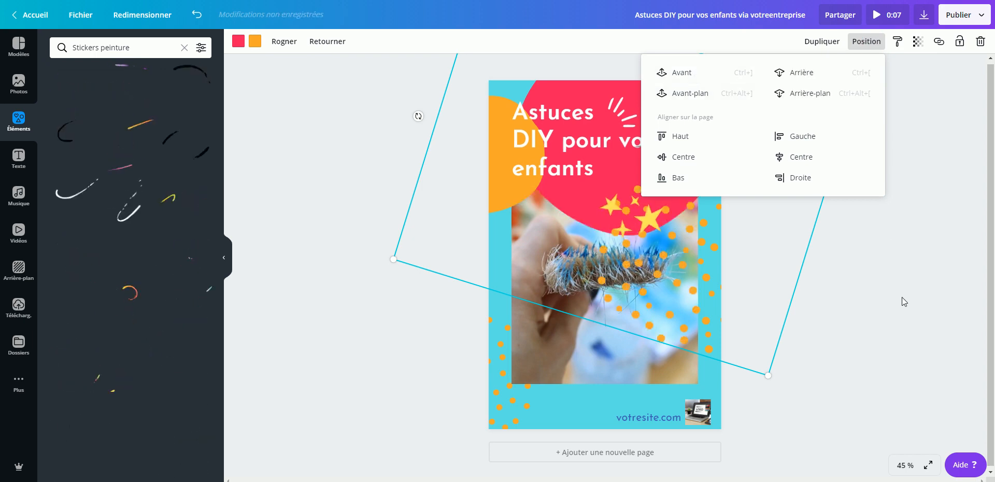
pyautogui.click(693, 93)
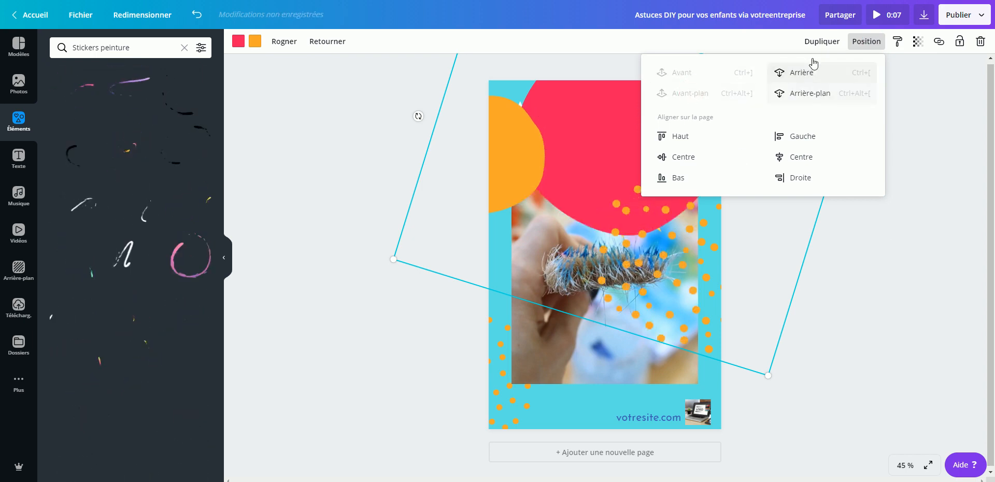
# Undo the layer-order changes made to the red and orange-dotted shape.
pyautogui.click(197, 15)
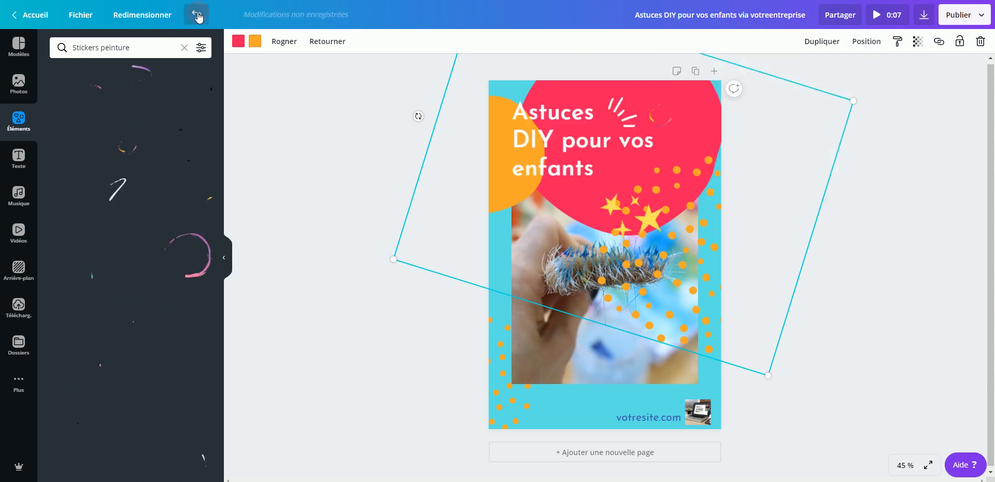
pyautogui.click(197, 16)
pyautogui.click(907, 288)
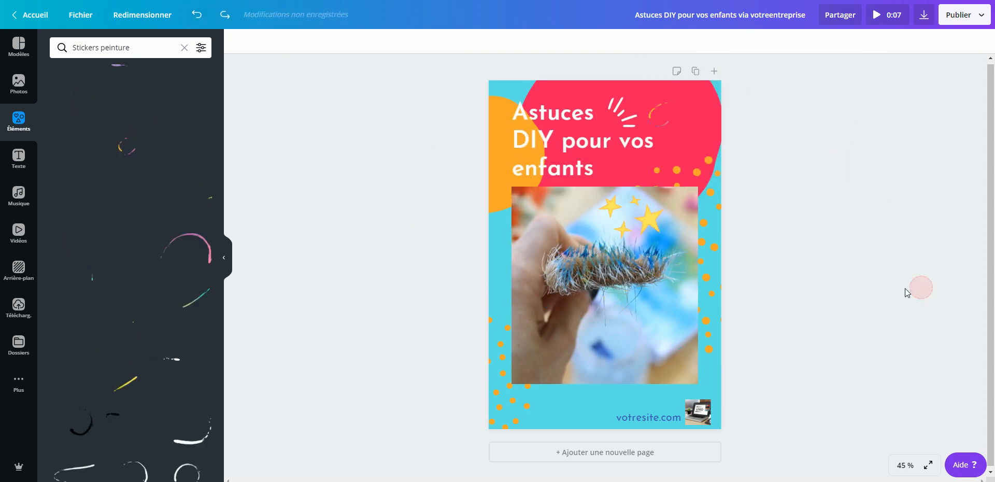
pyautogui.hotkey('ctrl', 'z')
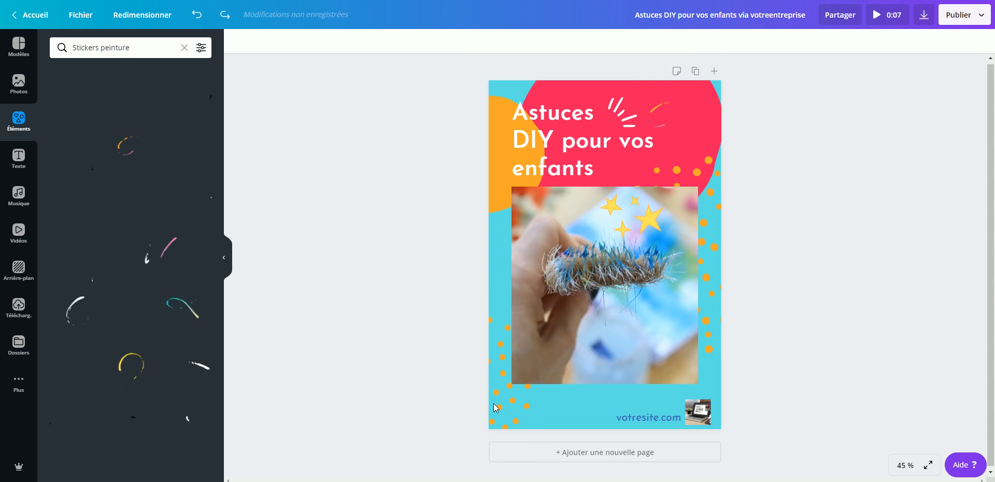
# Recolour the orange dots in the pin's lower-left corner with the pinkish-red brand colour.
pyautogui.click(240, 43)
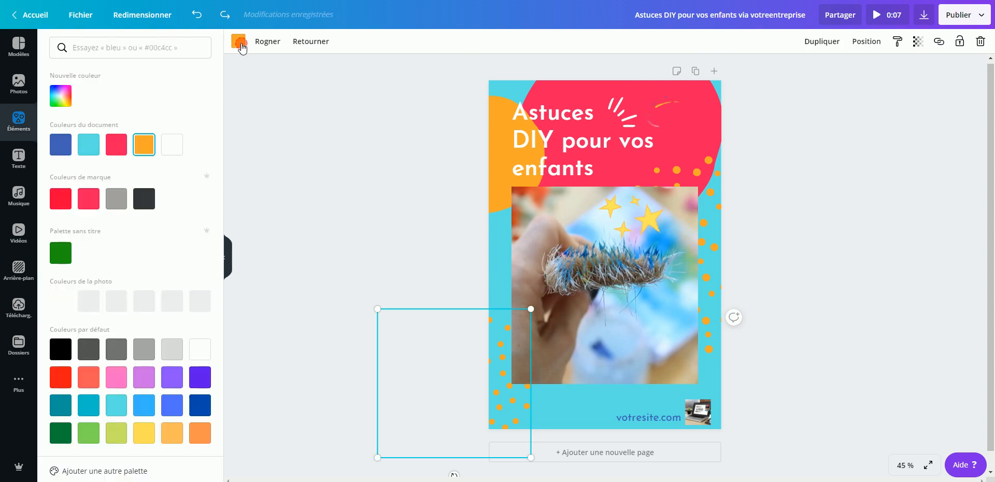
pyautogui.click(89, 200)
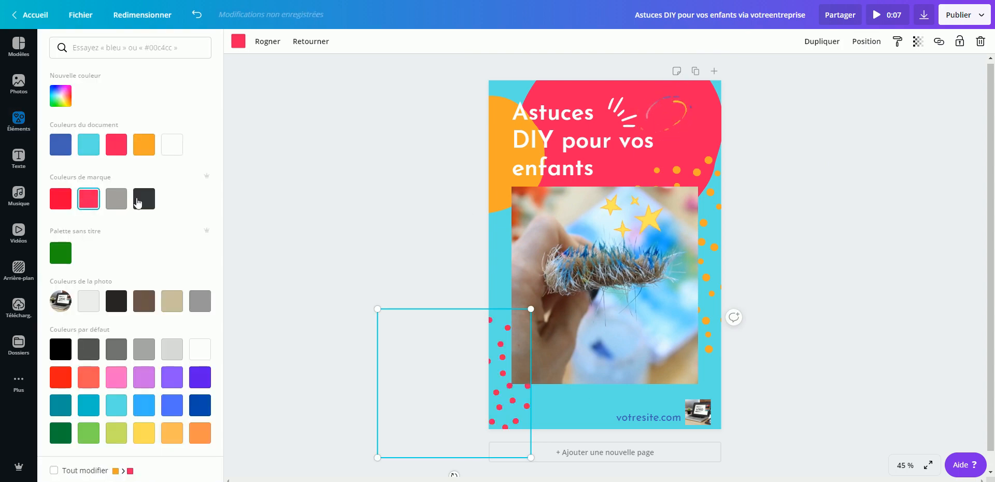
pyautogui.click(816, 219)
# Rotate the large red and orange-dotted shape behind the title slightly.
pyautogui.moveTo(712, 328); pyautogui.dragTo(718, 314)
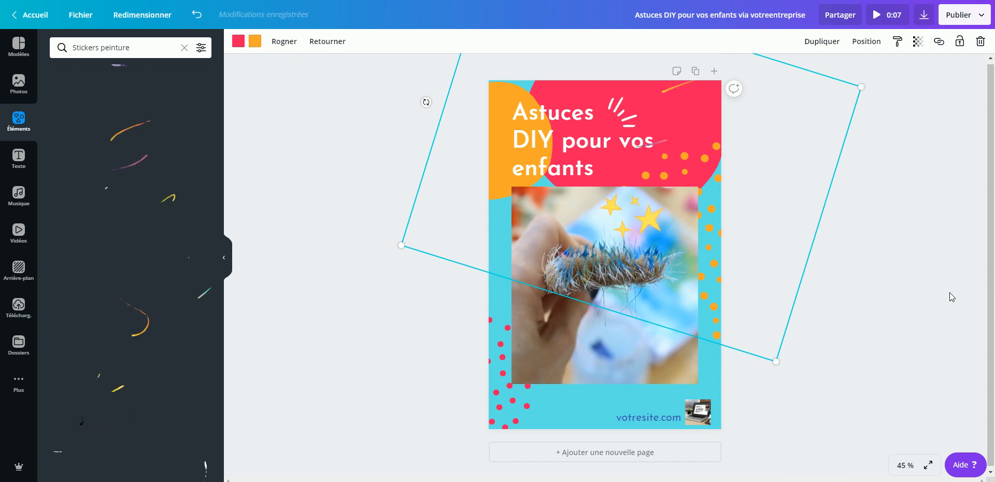
pyautogui.click(908, 269)
pyautogui.click(720, 210)
pyautogui.click(882, 246)
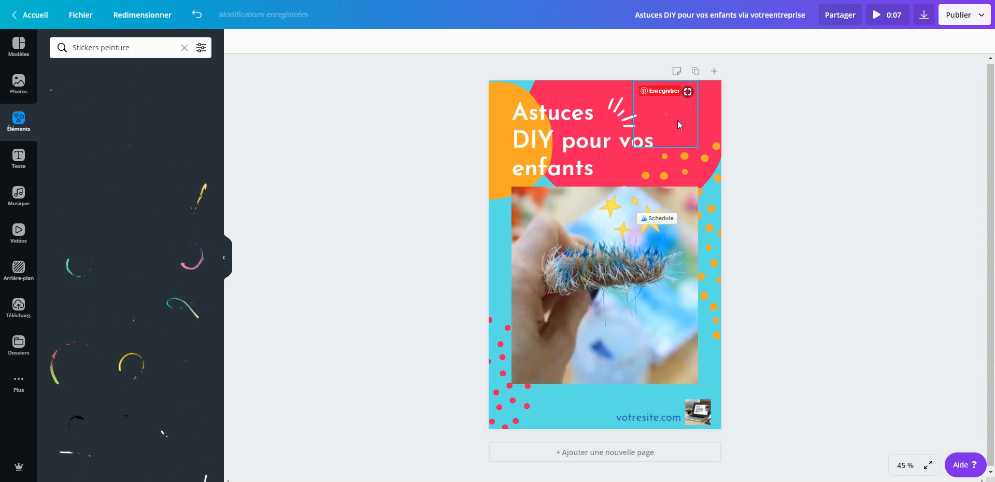
# Play the painting video placed in the middle of the pin.
pyautogui.click(854, 271)
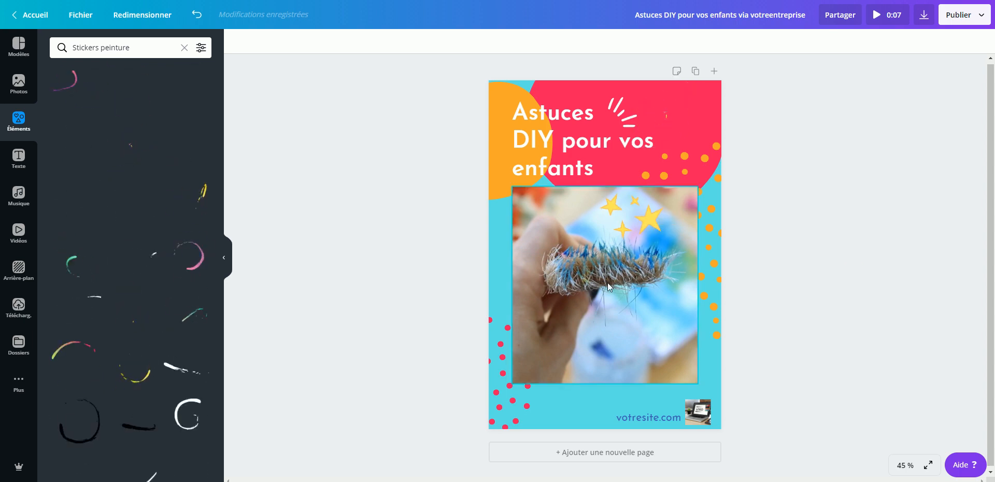
pyautogui.click(565, 405)
pyautogui.click(603, 296)
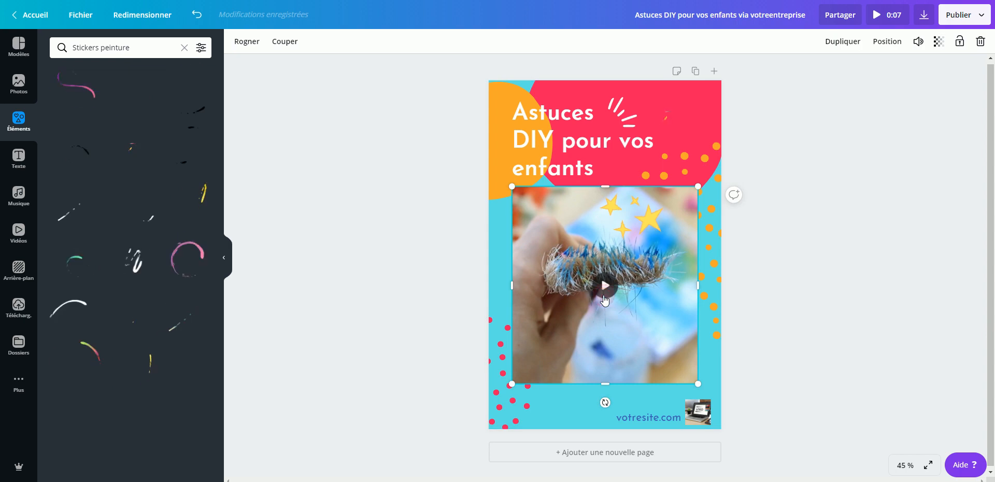
pyautogui.click(604, 291)
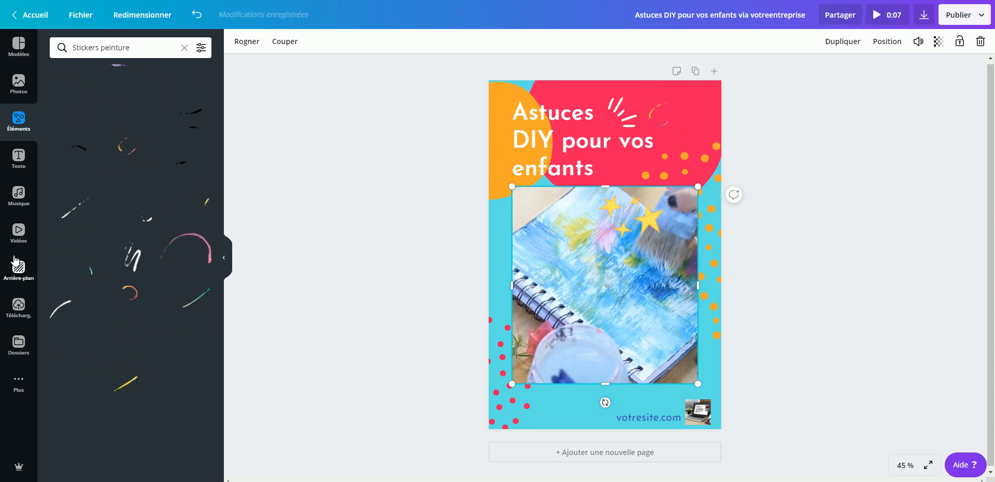
# Browse the video library's "peinture" results for alternative clips.
pyautogui.click(19, 234)
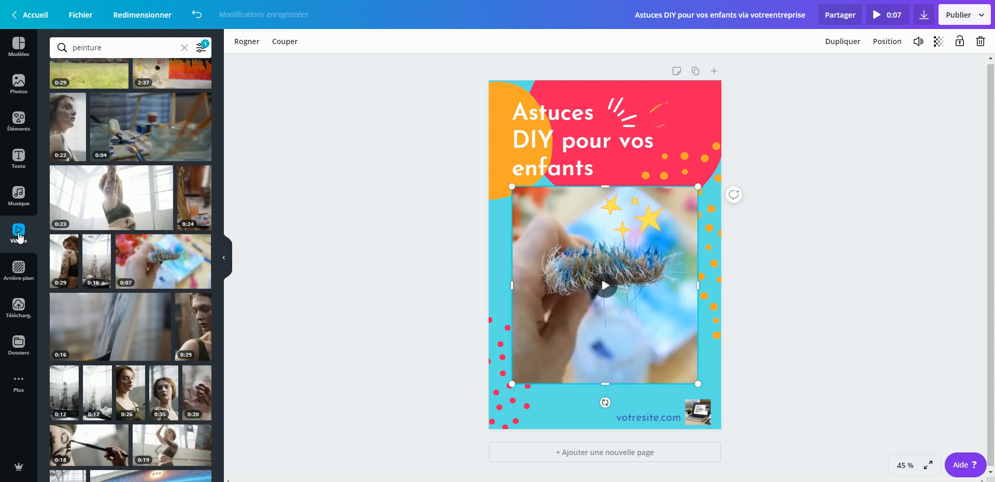
pyautogui.scroll(-5, 129, 300)
pyautogui.scroll(-10, 137, 306)
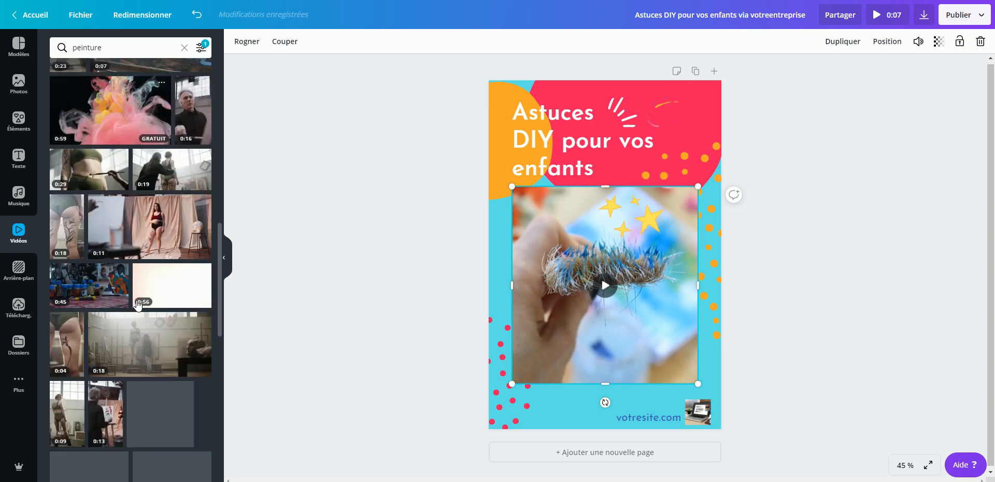
pyautogui.scroll(-6, 137, 305)
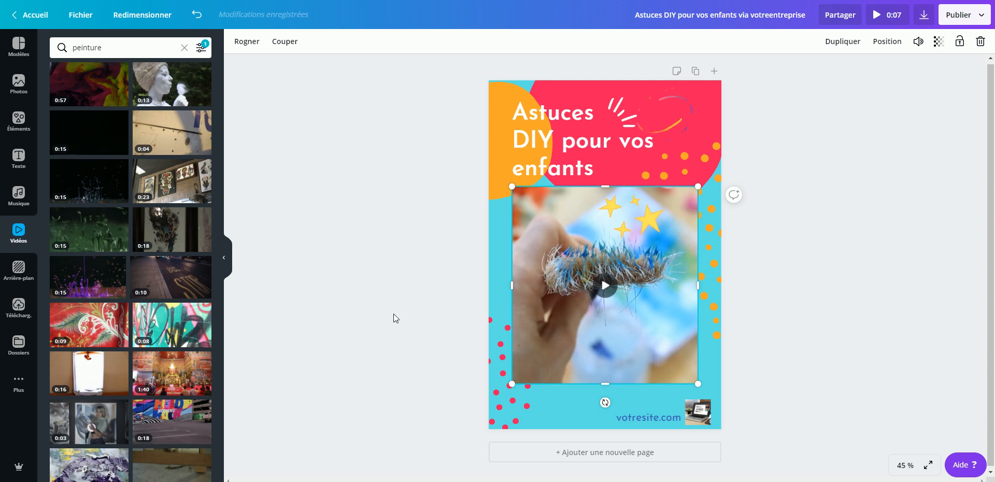
pyautogui.scroll(-4, 130, 259)
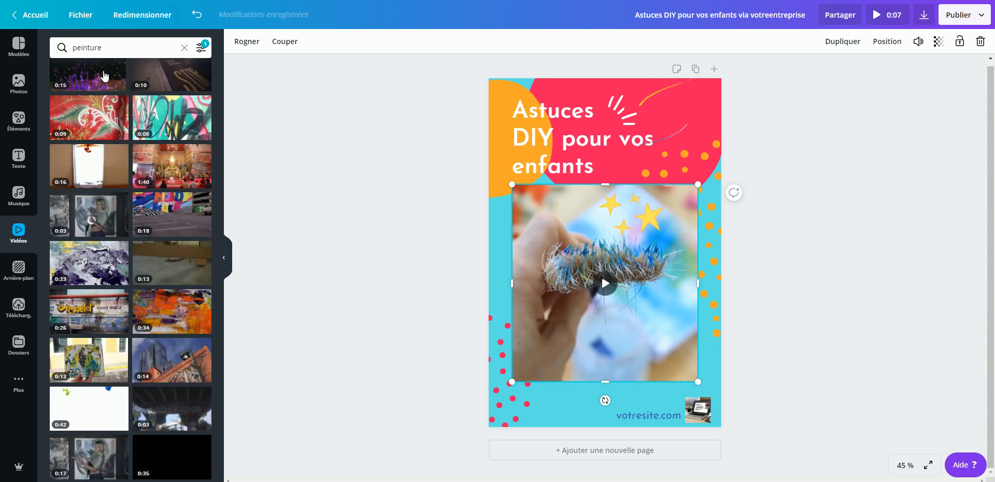
# Search the video library for "DIY" and look through the clips.
pyautogui.click(116, 48)
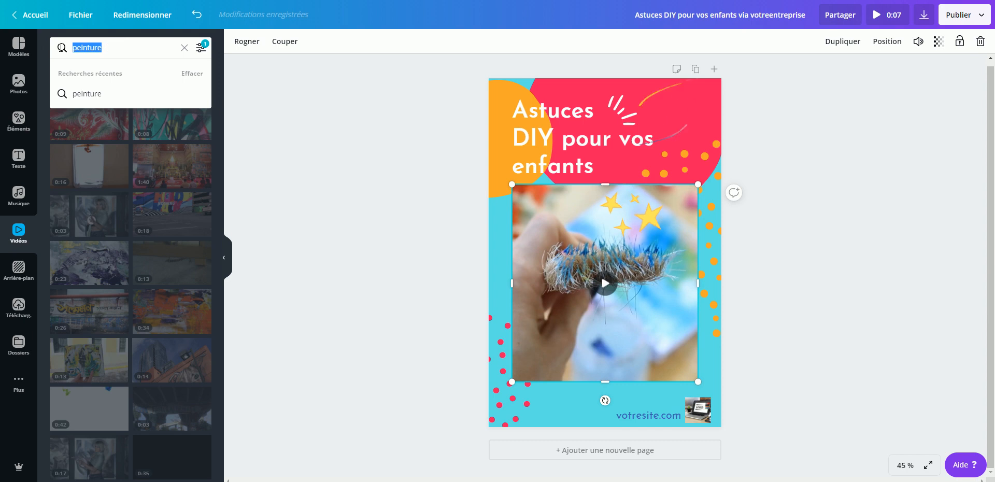
pyautogui.write('DIY')
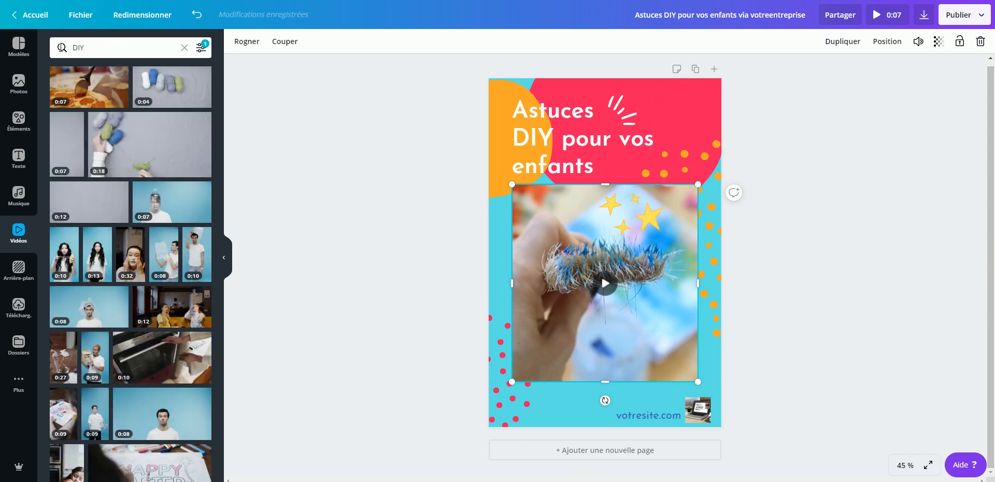
pyautogui.scroll(-7, 166, 328)
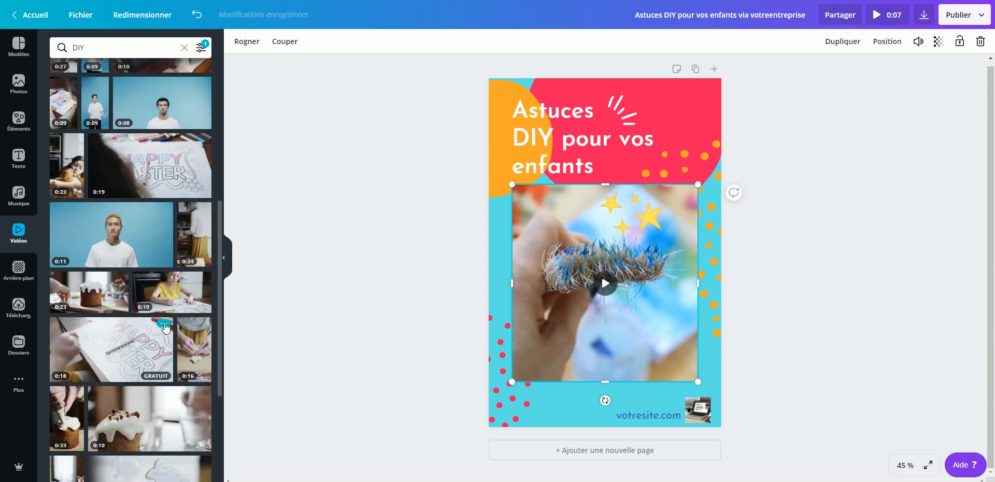
pyautogui.scroll(-5, 166, 327)
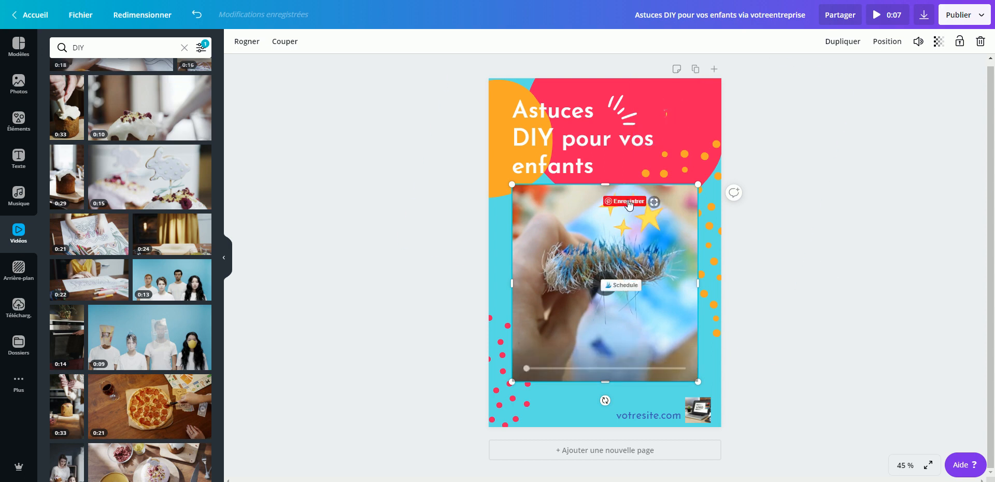
# Clear the "Stickers peinture" element search and browse the complete Stickers collection.
pyautogui.click(20, 122)
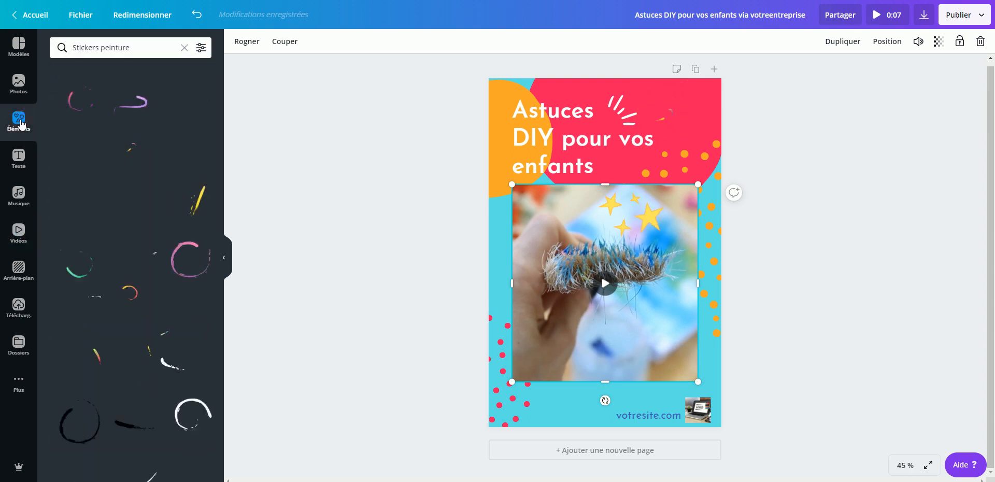
pyautogui.click(184, 47)
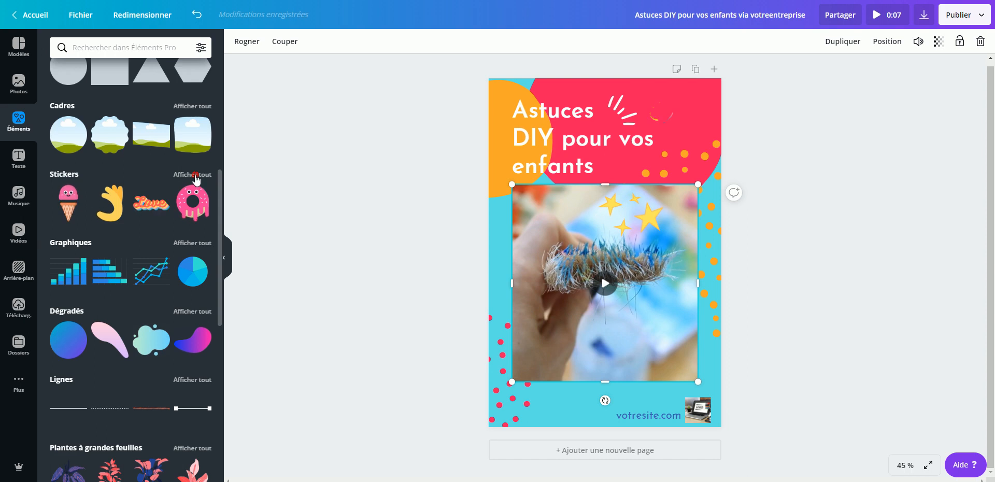
pyautogui.click(192, 175)
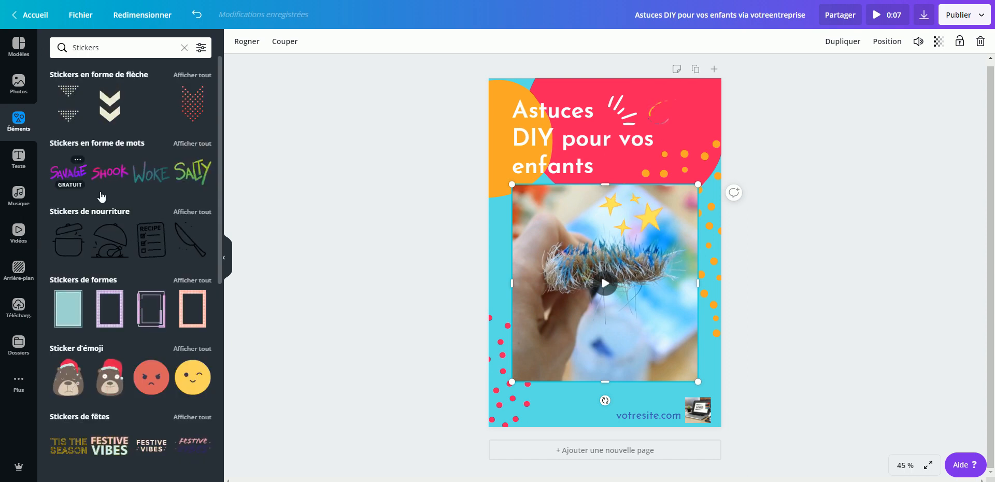
pyautogui.scroll(-5, 134, 309)
pyautogui.scroll(-5, 133, 308)
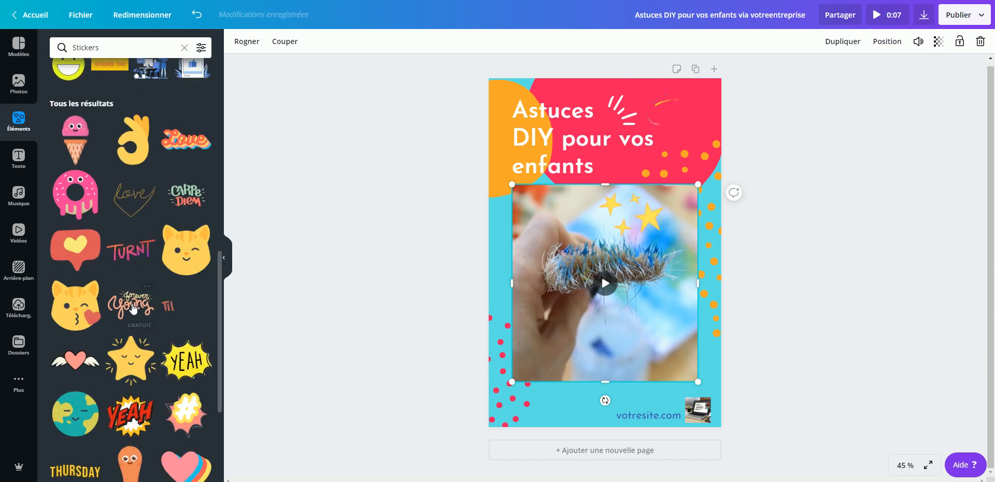
# Download the finished pin with the Vidéo file type.
pyautogui.click(844, 291)
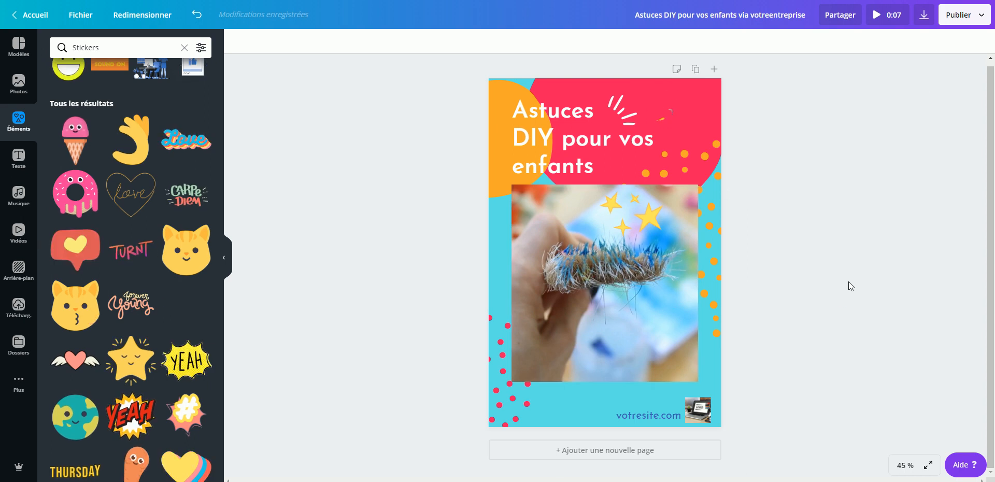
pyautogui.click(925, 19)
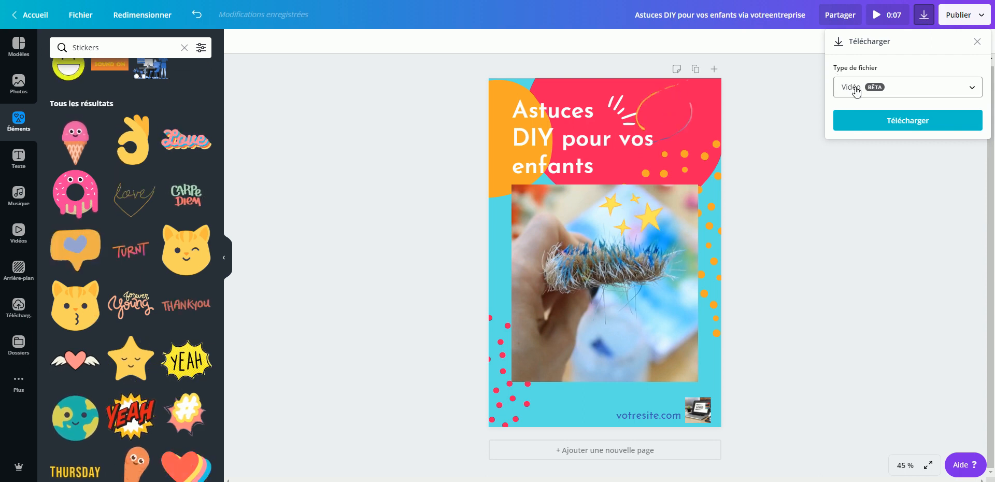
pyautogui.click(908, 122)
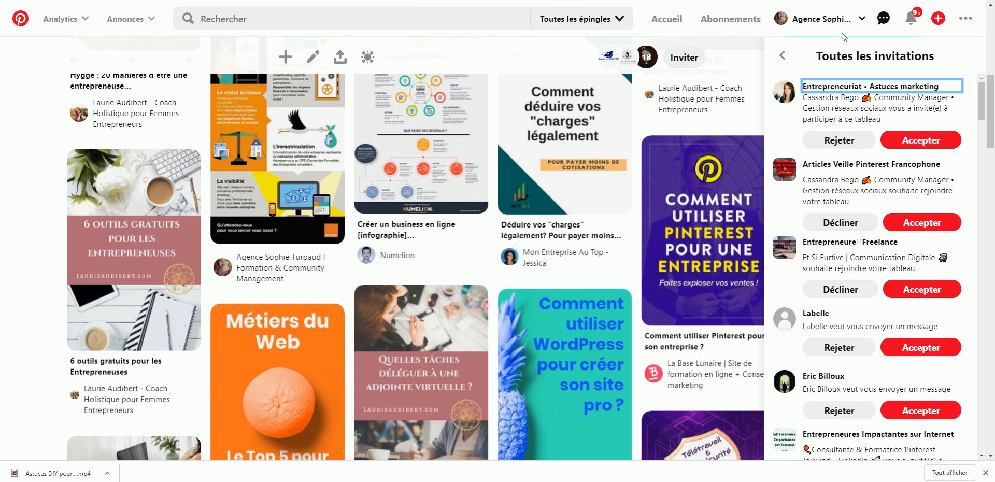
# Switch to Pinterest, create a new pin and upload the downloaded "Astuces DIY" MP4 video to it.
pyautogui.click(782, 55)
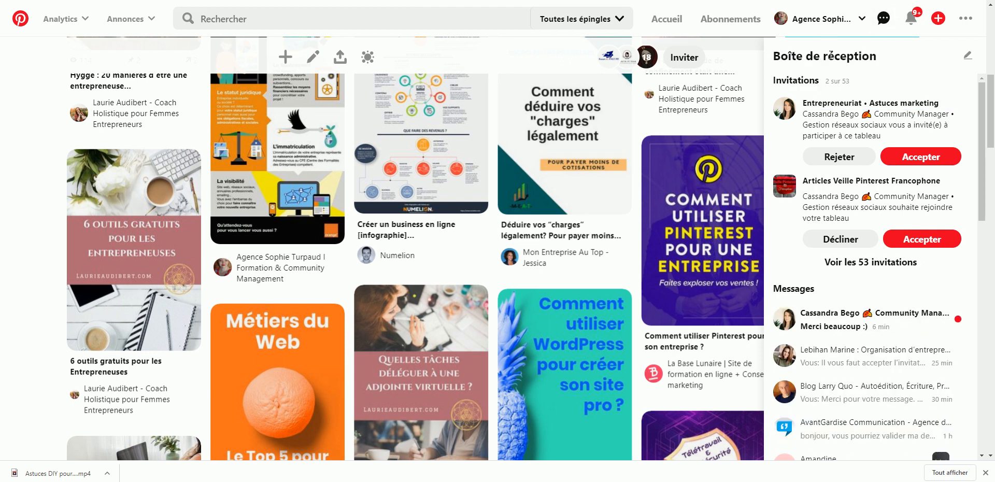
pyautogui.click(938, 21)
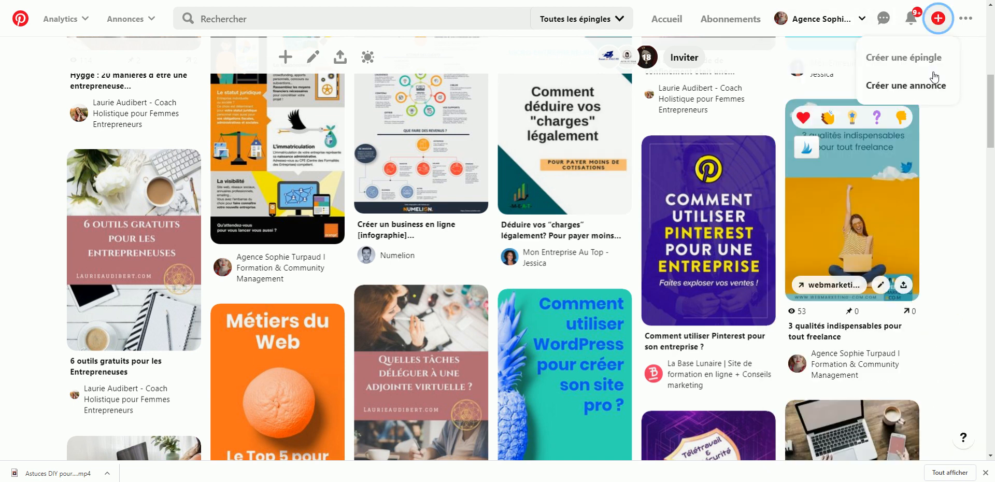
pyautogui.click(904, 57)
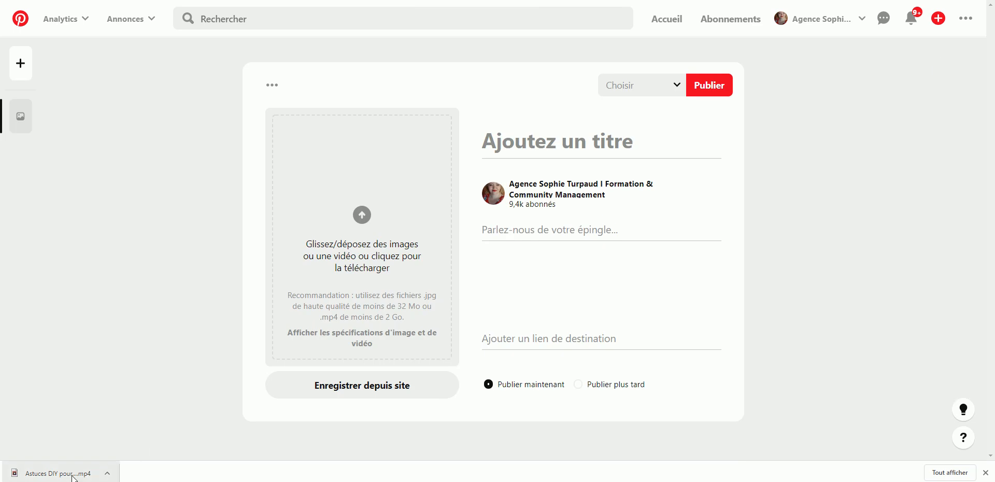
pyautogui.moveTo(46, 477); pyautogui.dragTo(340, 270)
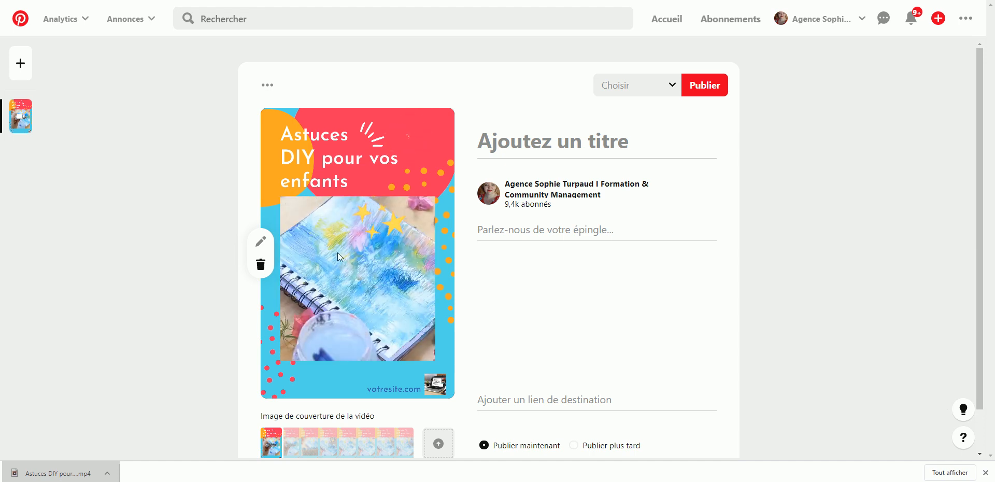
# Enter "titre" as the pin's title and "descriptions #" as its description.
pyautogui.click(565, 144)
pyautogui.write('titre')
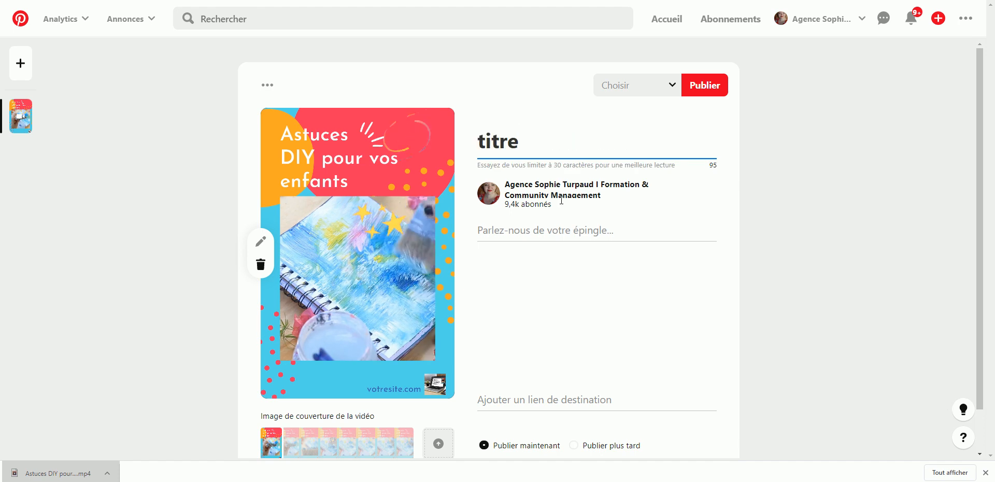
pyautogui.click(557, 232)
pyautogui.write('descrpti')
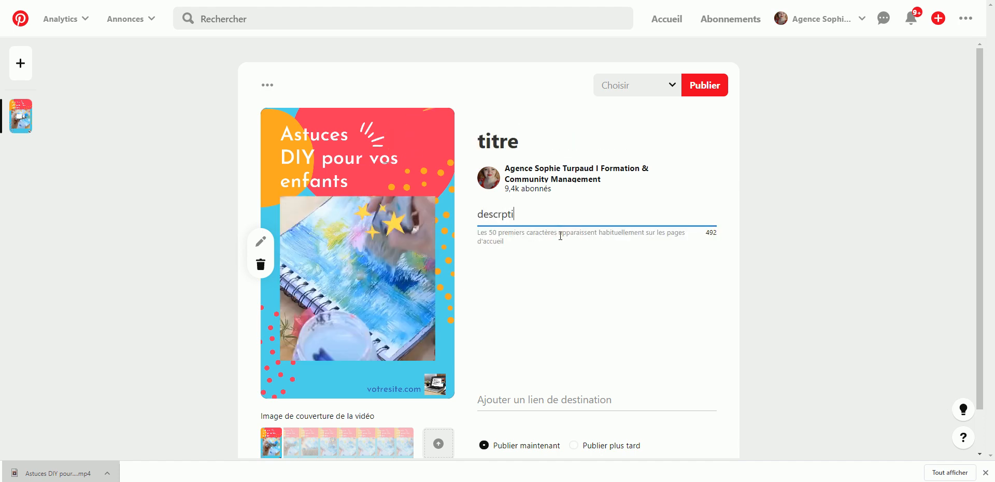
pyautogui.press('BackSpace')
pyautogui.write('iptions ')
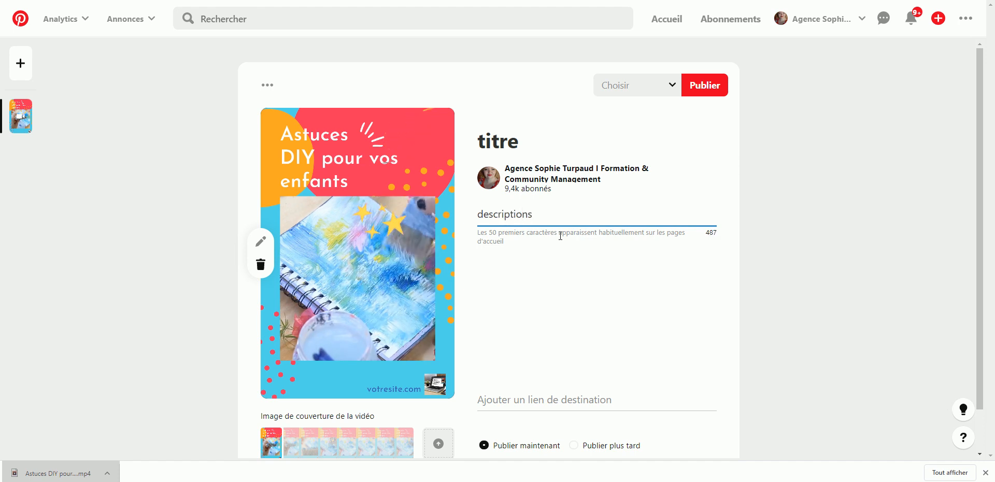
pyautogui.write('#')
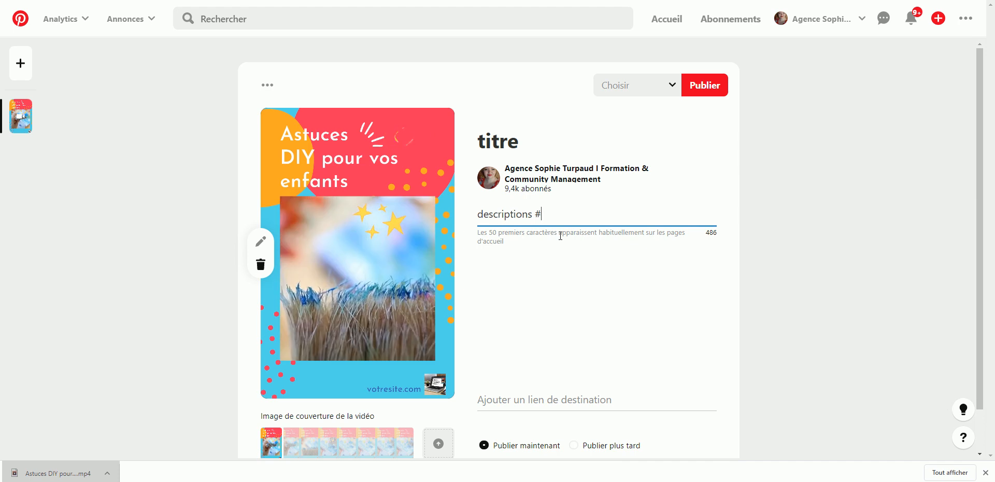
# Enter the agency's website address as the pin's destination link.
pyautogui.click(566, 403)
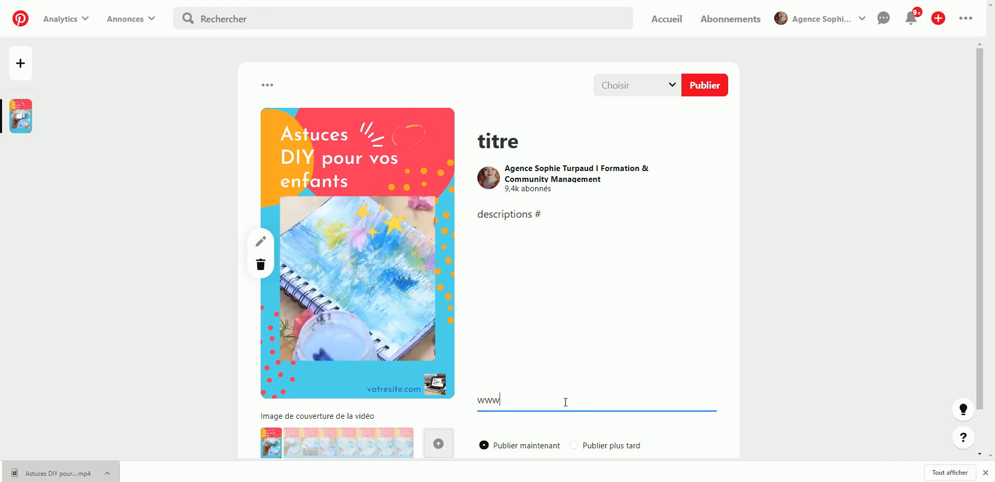
pyautogui.write('www.sophieturpa')
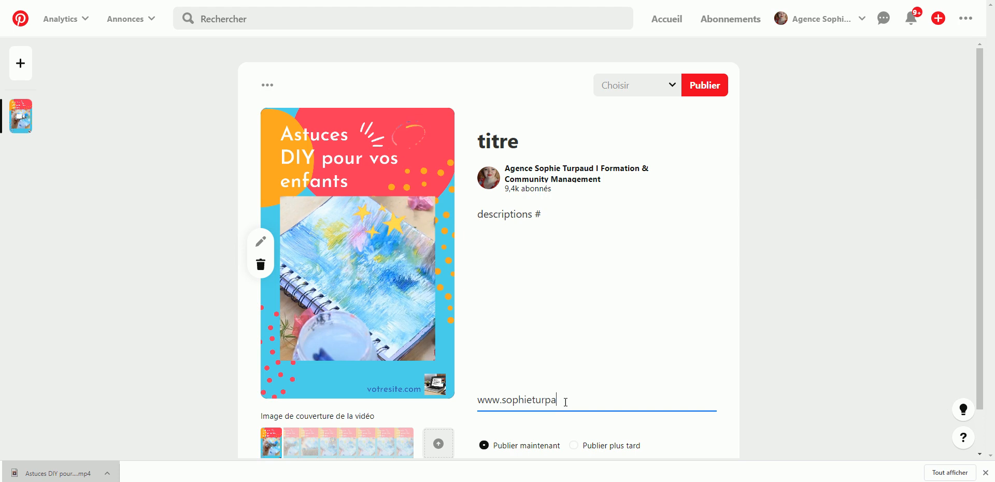
pyautogui.write('ud.com')
# Search the boards for "diy" to choose where the pin is saved.
pyautogui.click(663, 88)
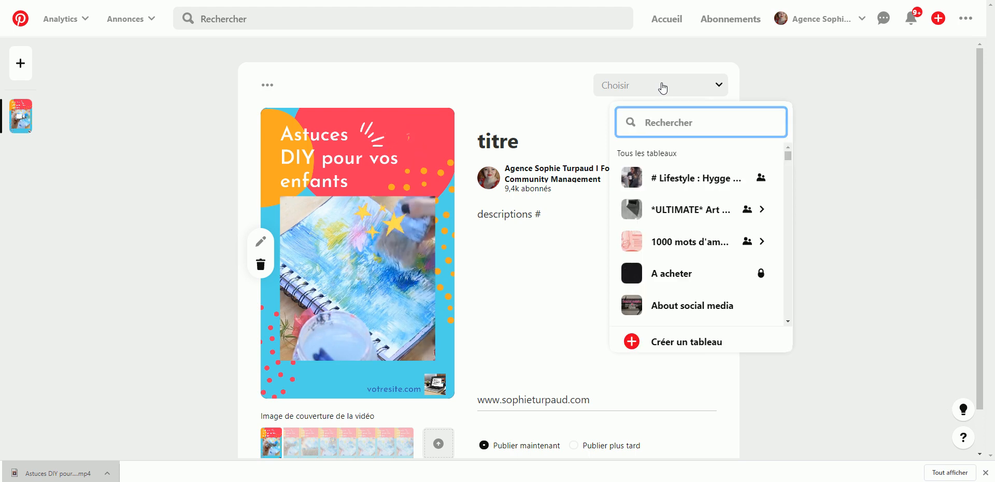
pyautogui.write('diy')
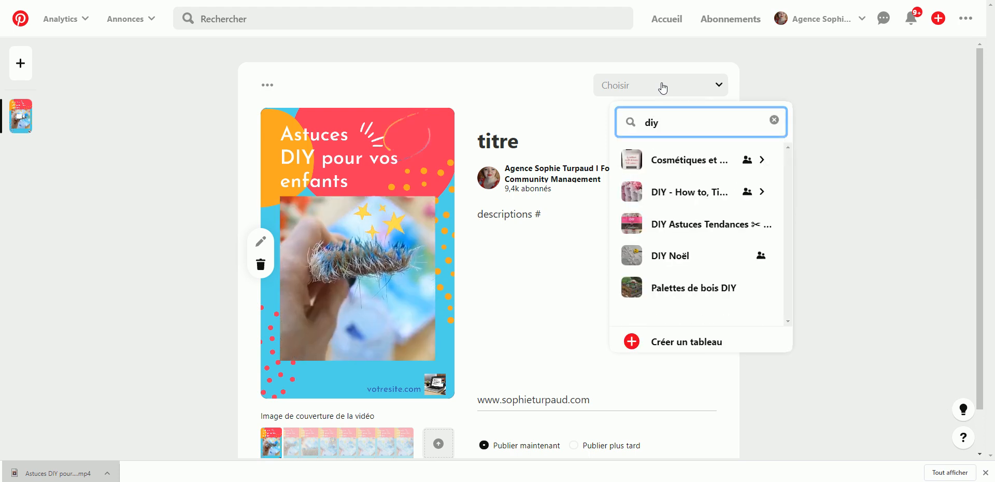